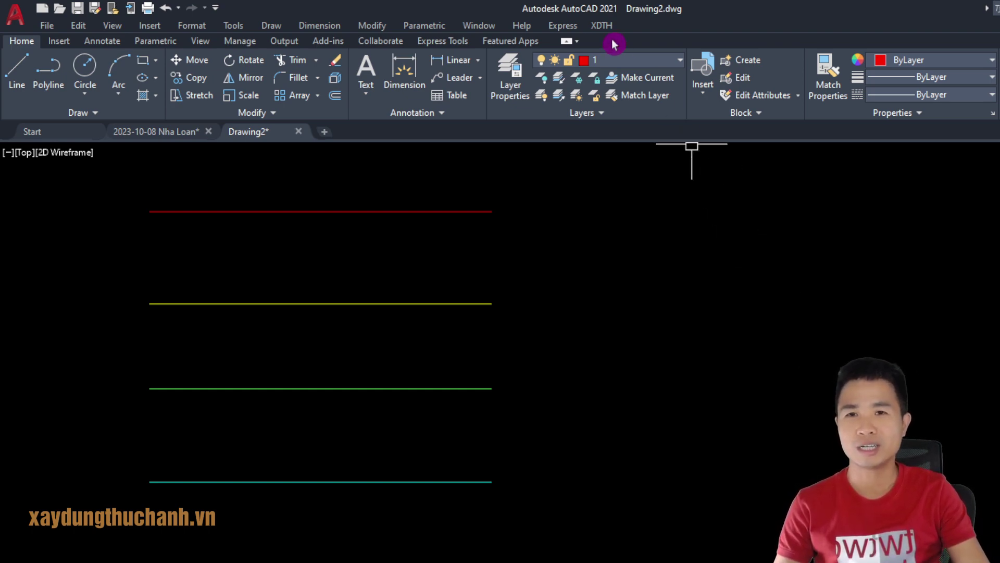
- Open the XDTH menu to show its Lisp tools, including 55 and OVK
left_click(603, 25)
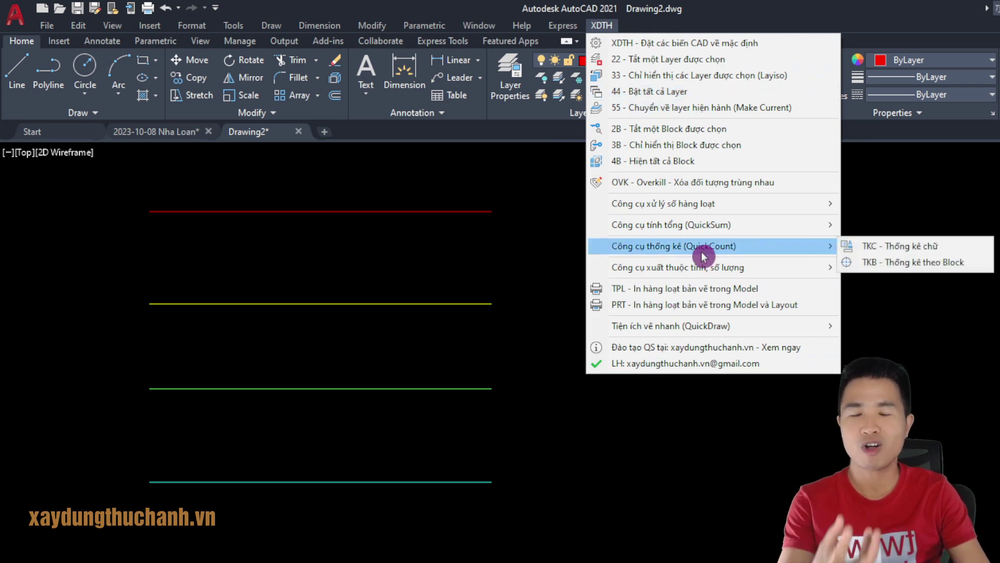
- Select the yellow line and make its layer 2 current via Make Current
left_click(975, 224)
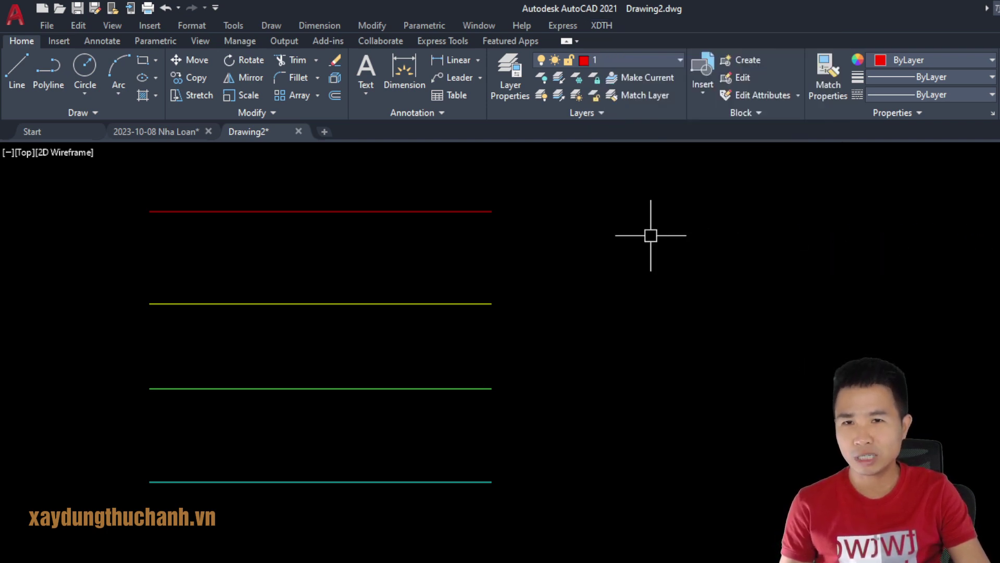
left_click(647, 94)
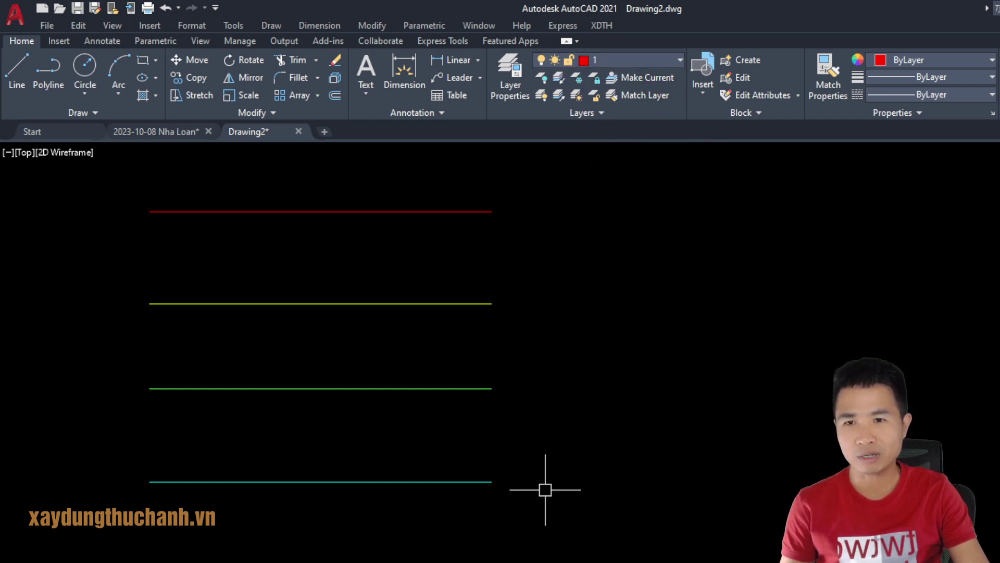
left_click(578, 256)
left_click(451, 306)
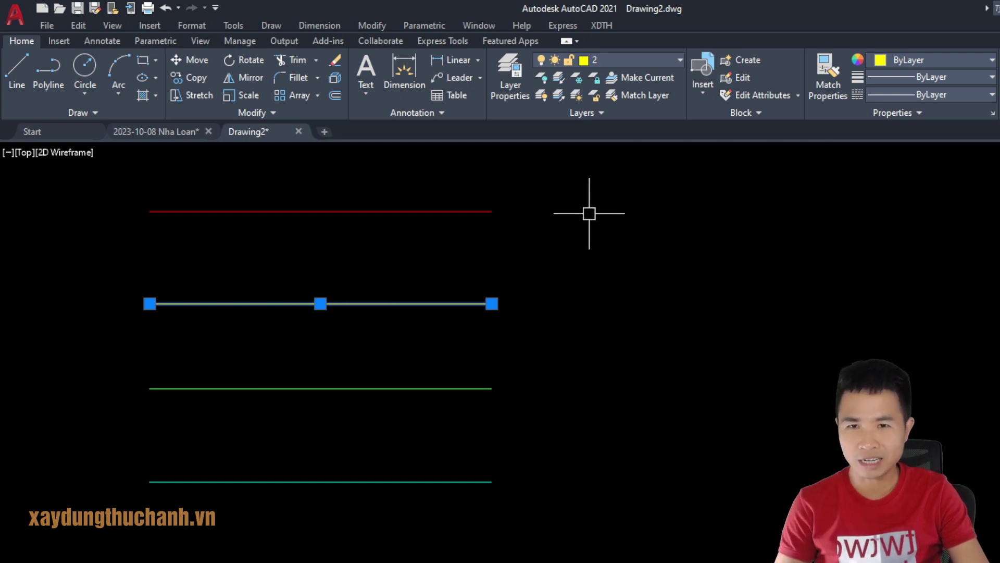
left_click(653, 79)
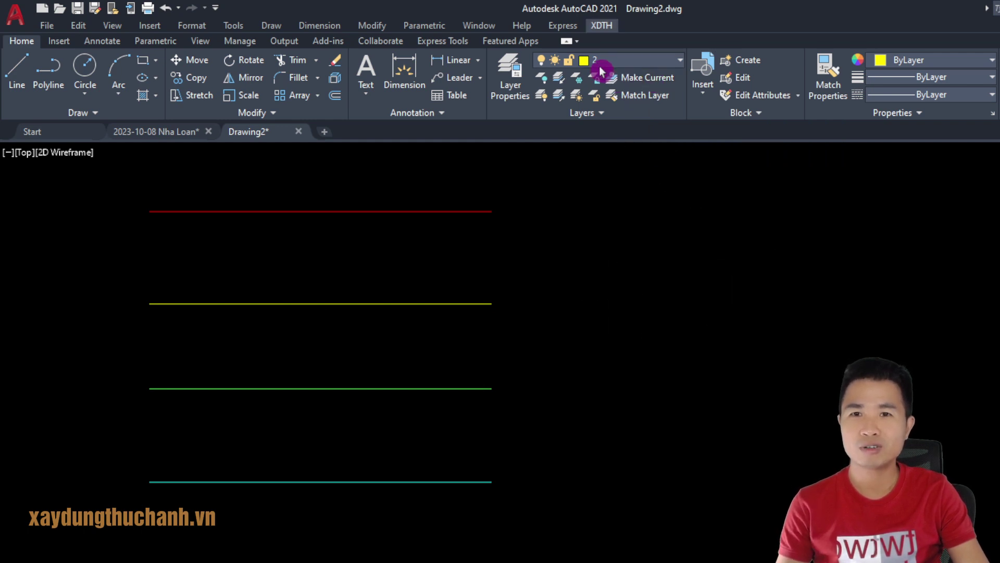
left_click(765, 335)
left_click(702, 404)
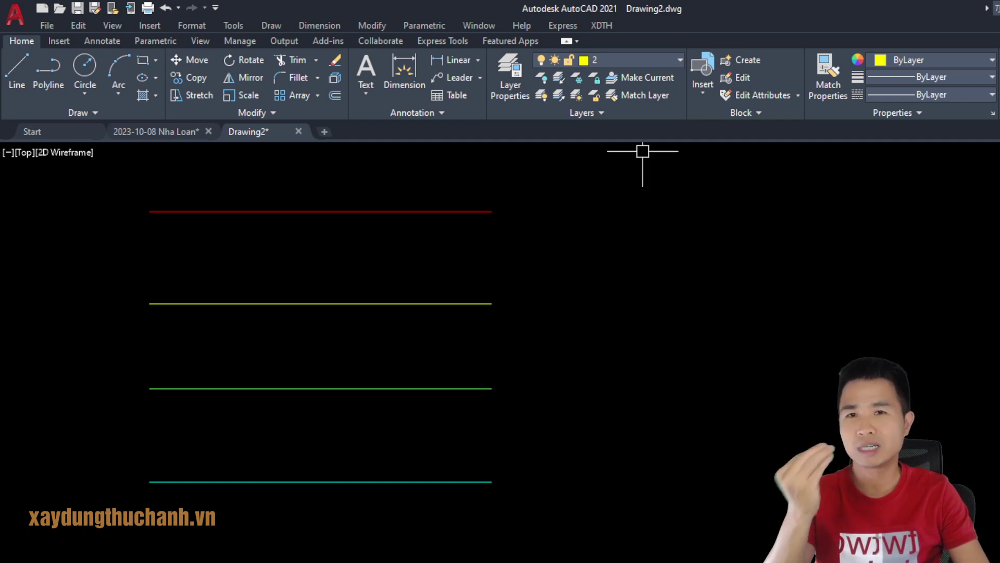
- Use 55 to make the green line's layer 3 current, then the cyan line's layer 4
left_click(396, 388)
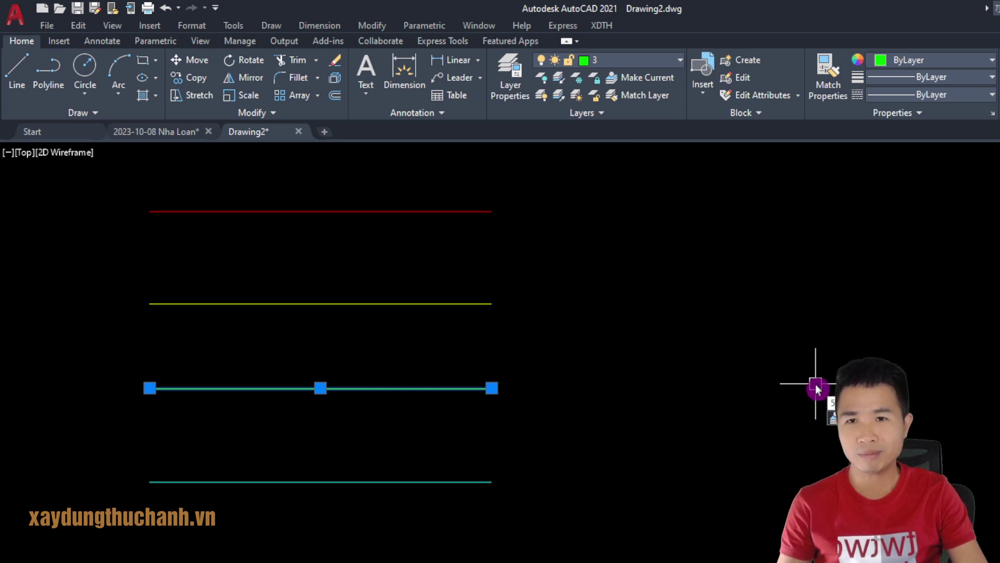
key("Escape")
left_click(412, 388)
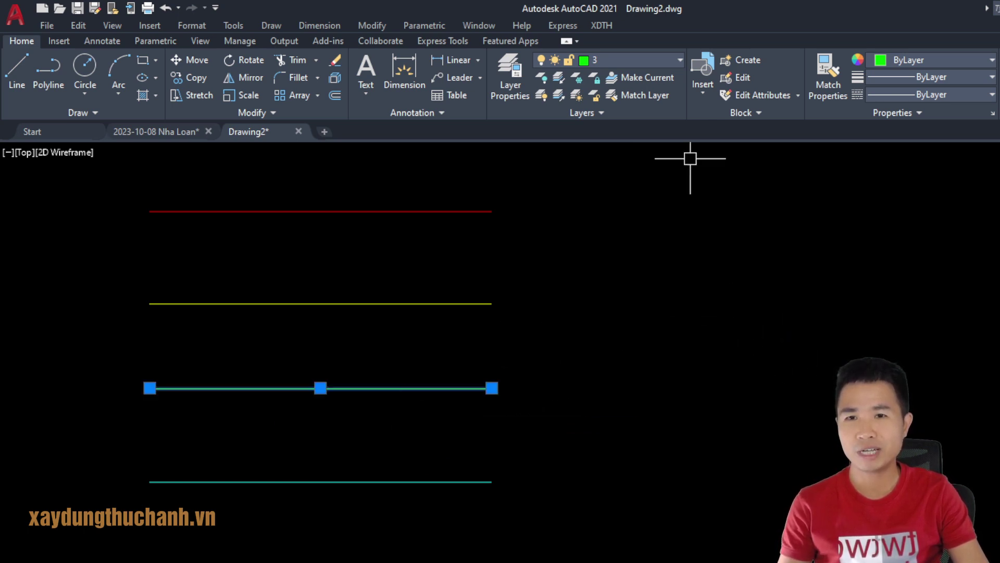
key("Escape")
left_click(375, 481)
left_click(373, 523)
left_click(665, 476)
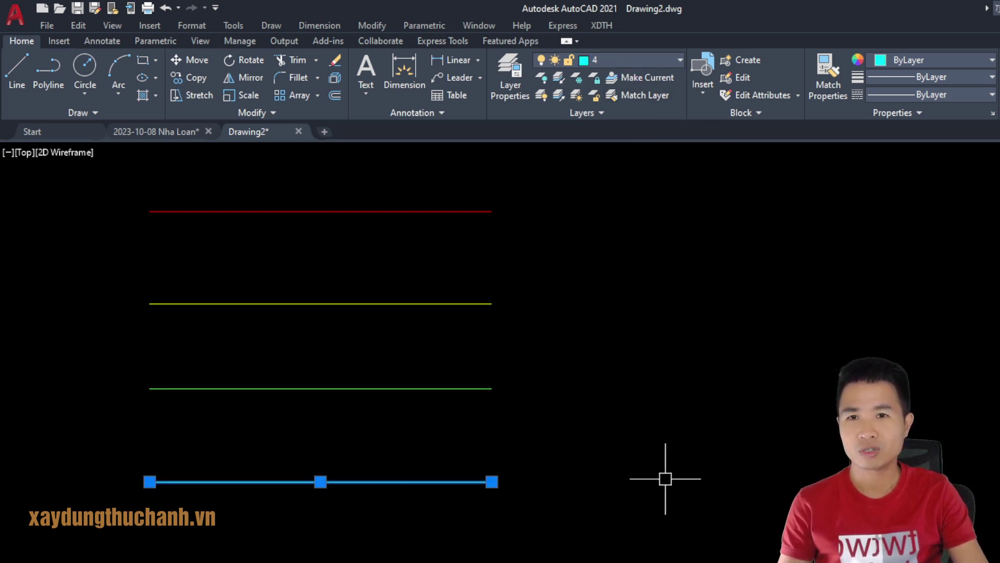
left_click(573, 454)
left_click(468, 462)
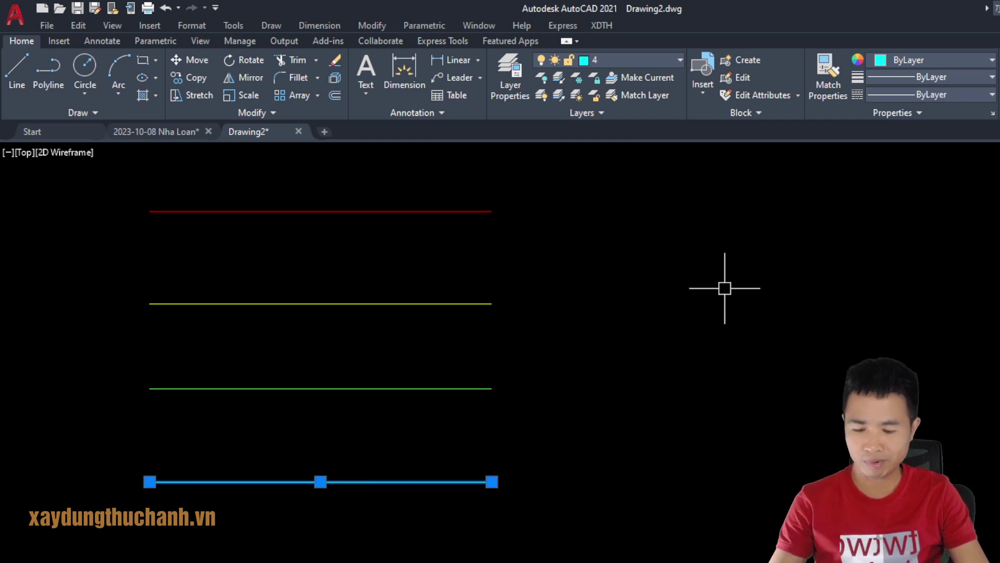
key("Escape")
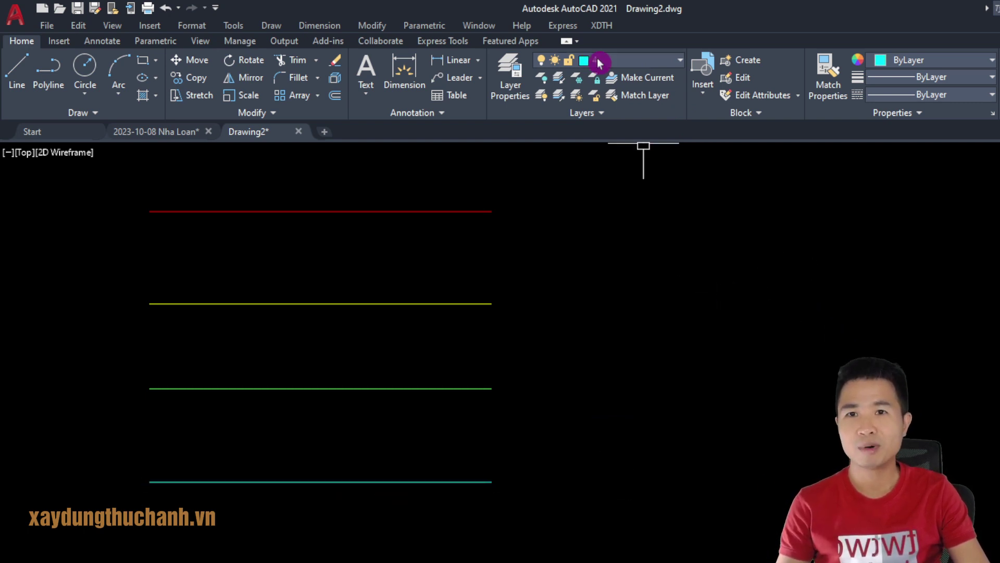
left_click(828, 432)
left_click(760, 539)
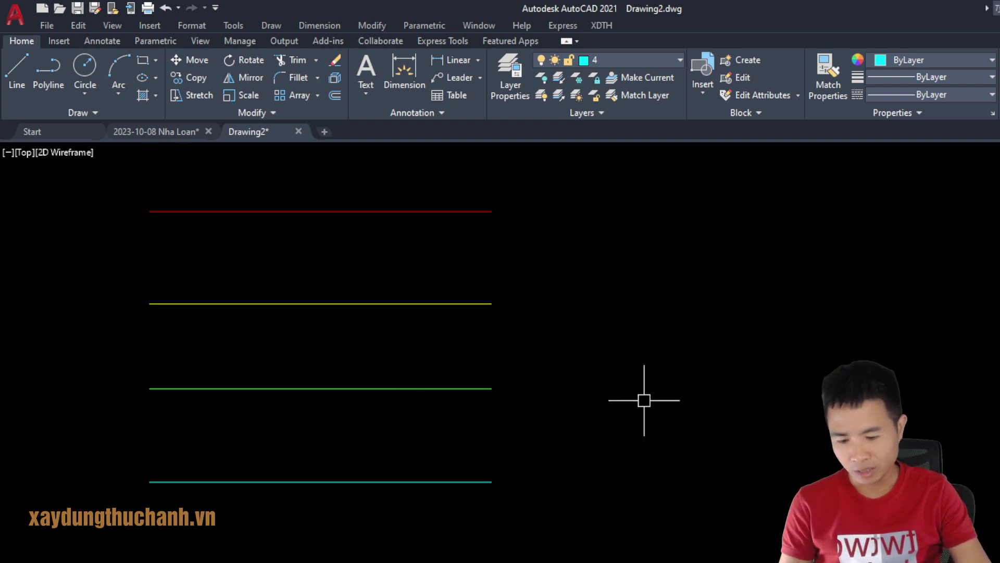
- Open the command history with F2 and scroll back to the layer changes
key("F2")
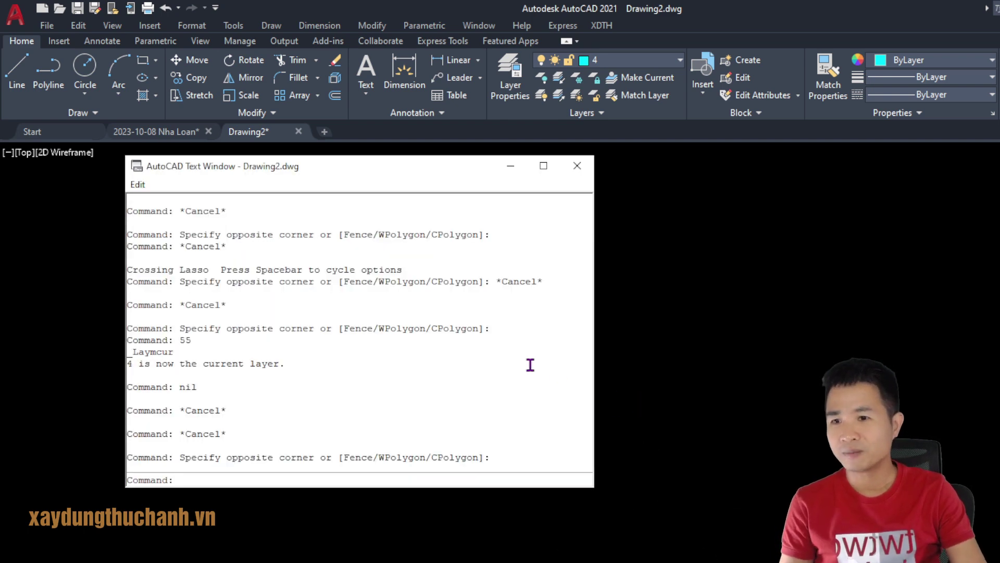
scroll(345, 342, "up", 2)
scroll(326, 362, "up", 2)
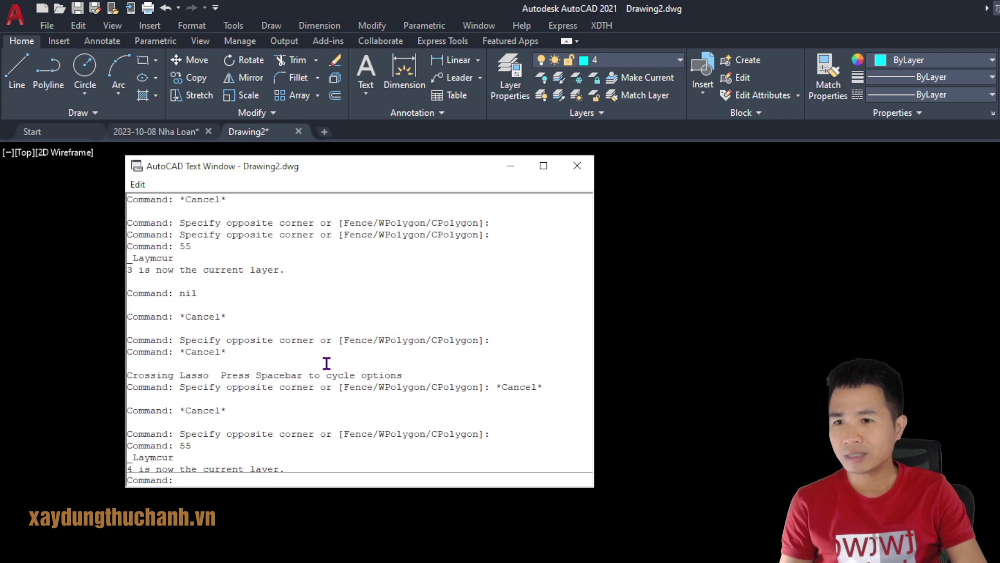
scroll(326, 361, "up", 2)
scroll(326, 361, "up", 2)
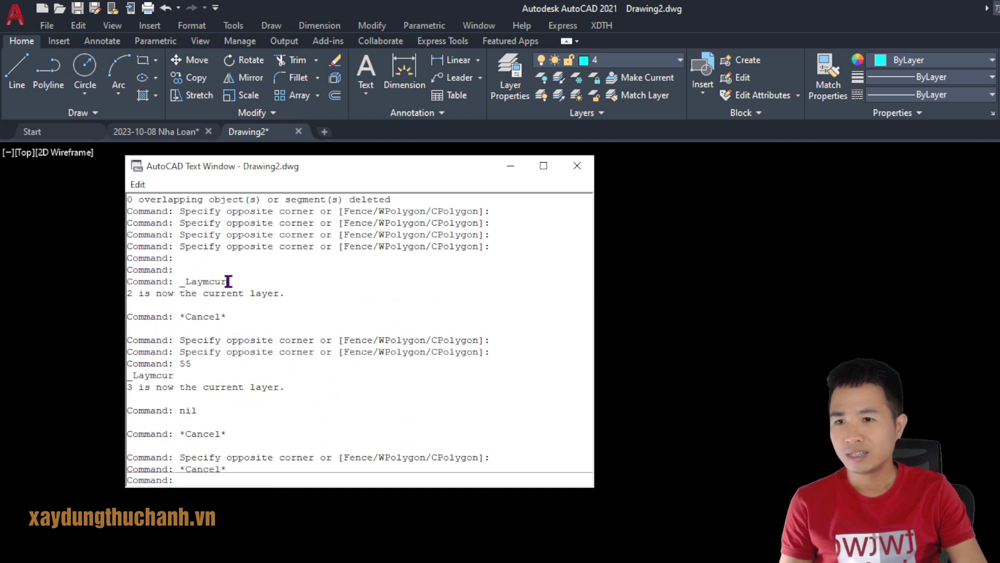
- Select the _Laymcur command name in the history and copy it
left_click_drag(228, 281, 91, 283)
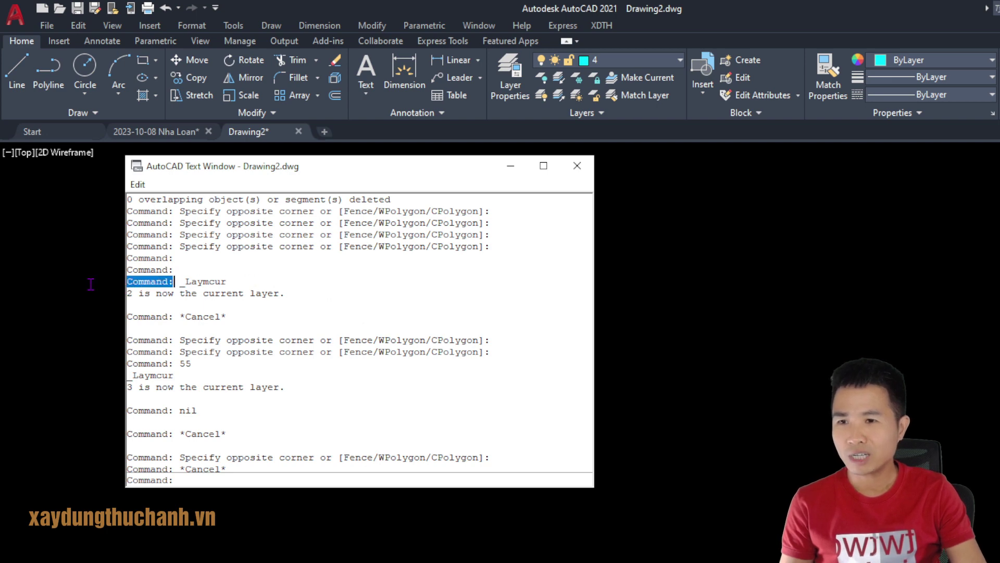
left_click(180, 282)
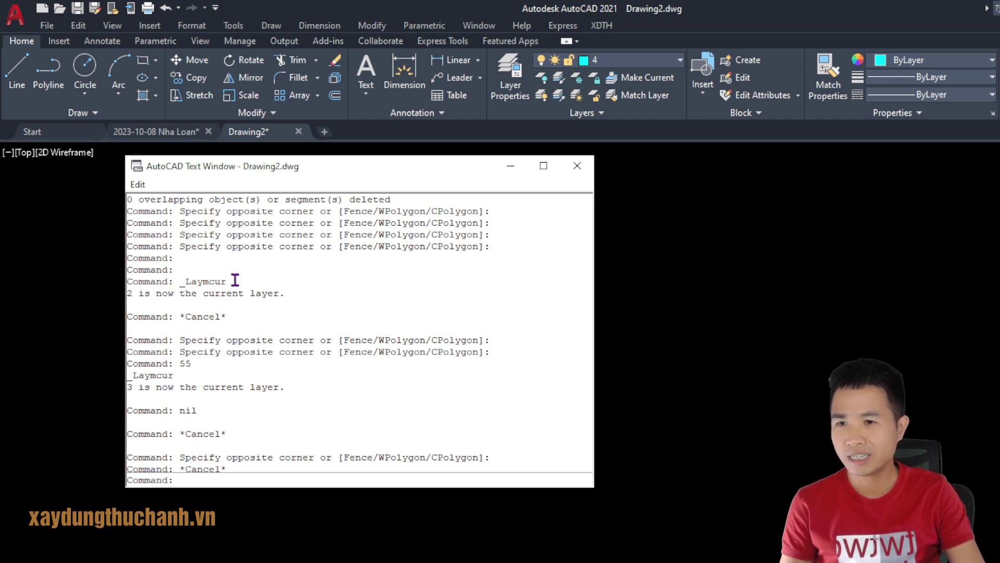
left_click_drag(235, 282, 180, 281)
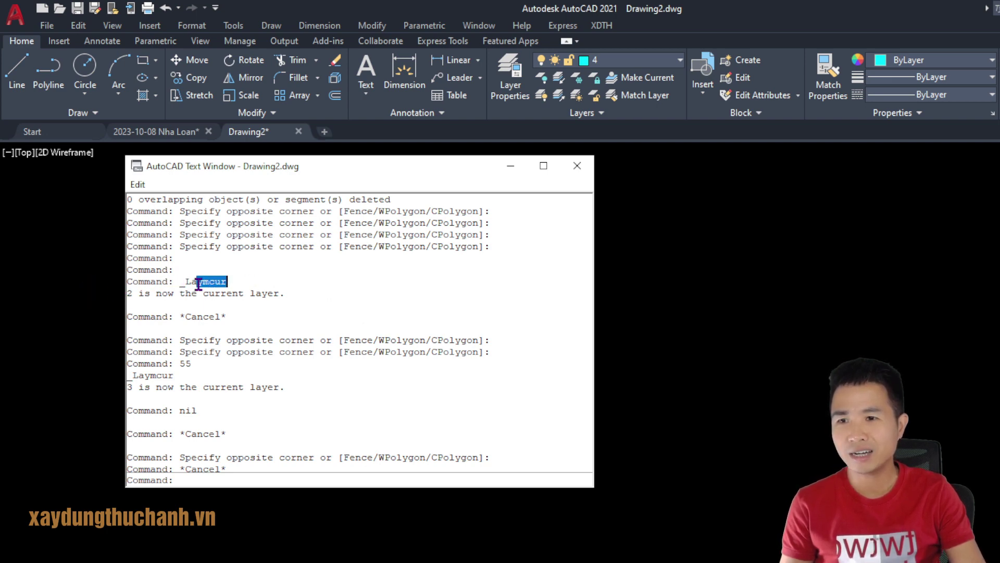
left_click(279, 263)
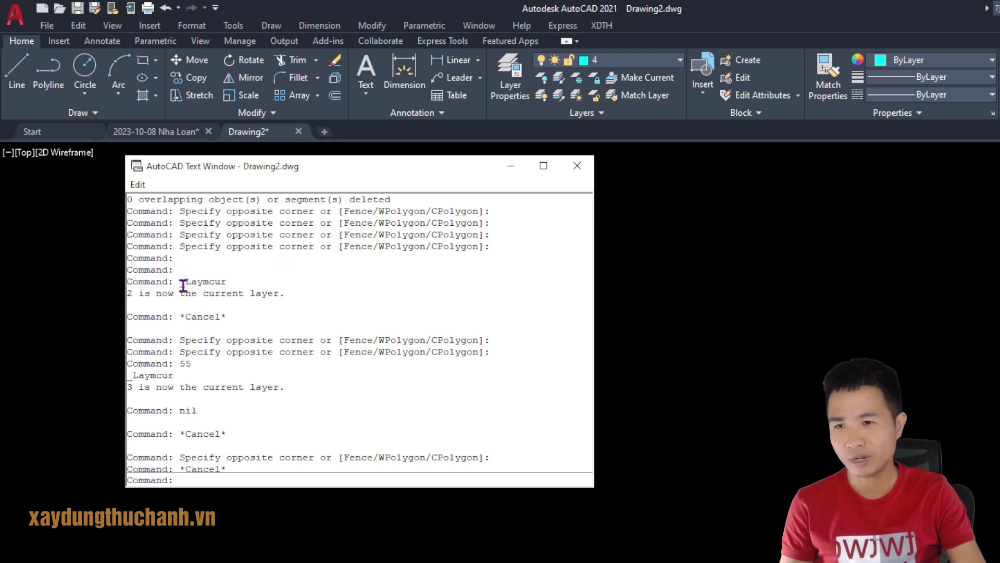
left_click_drag(239, 280, 190, 281)
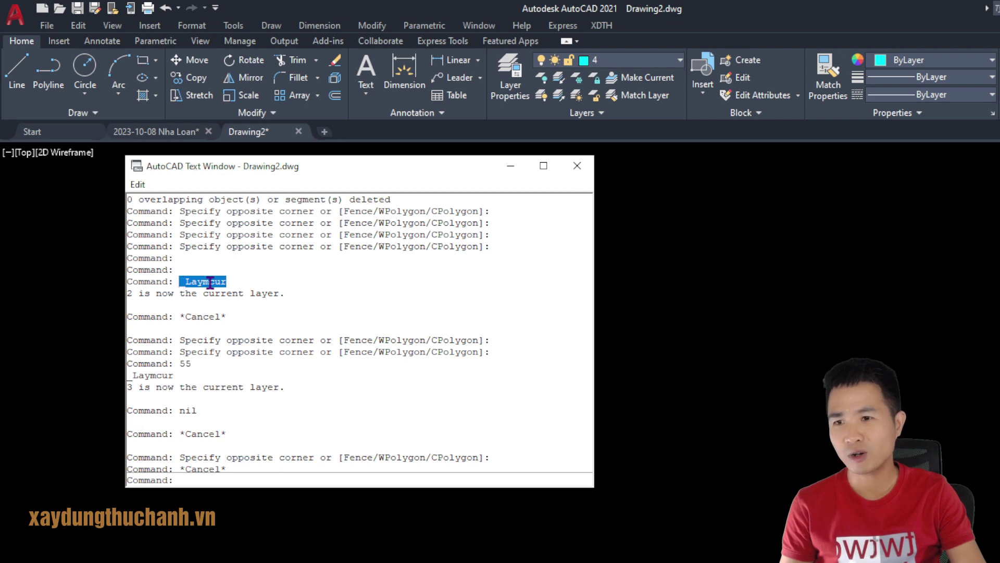
left_click(279, 291)
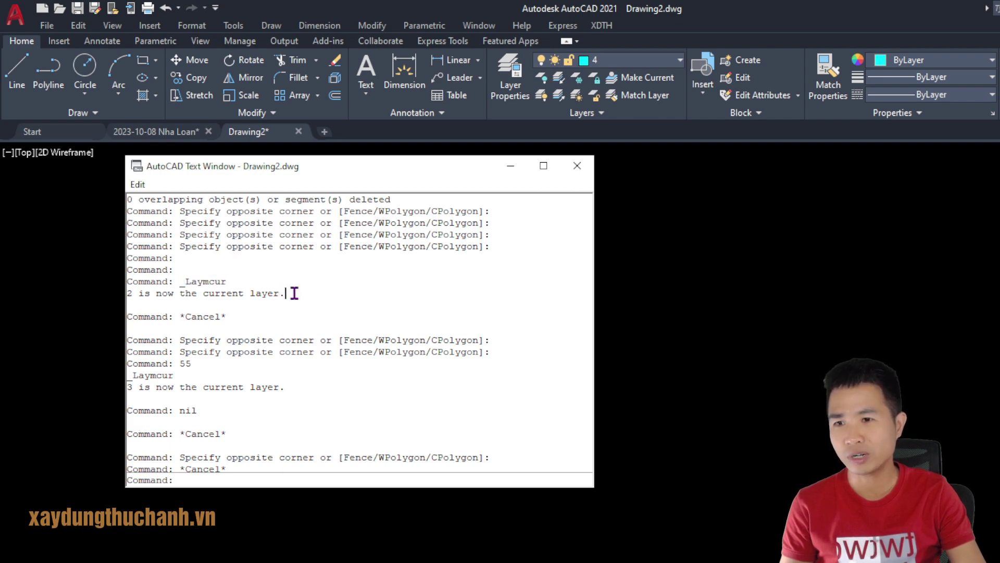
left_click_drag(233, 281, 179, 282)
right_click(189, 282)
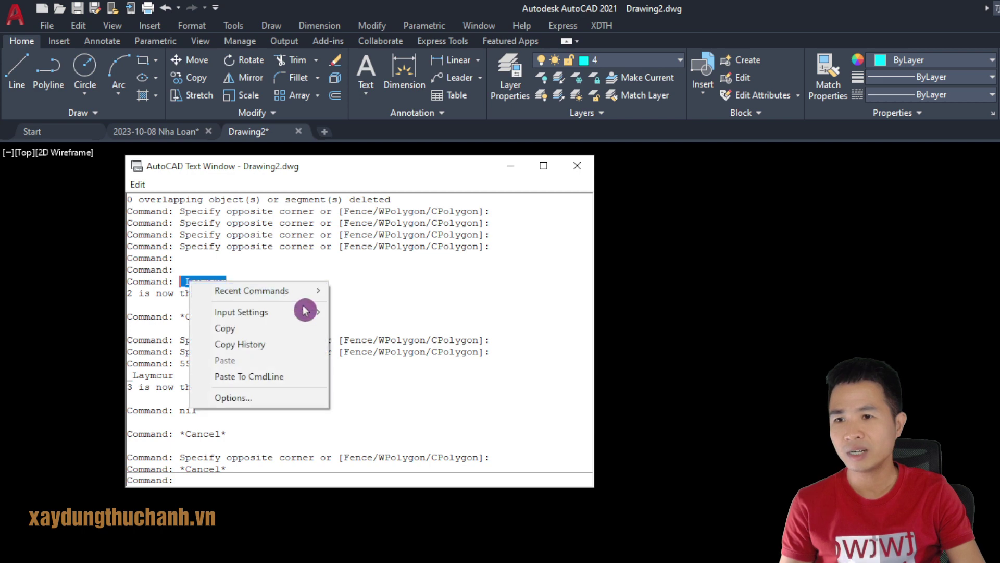
left_click(248, 329)
- Close the command history and bring XDTH.lsp up in Notepad beside the drawing
left_click(509, 170)
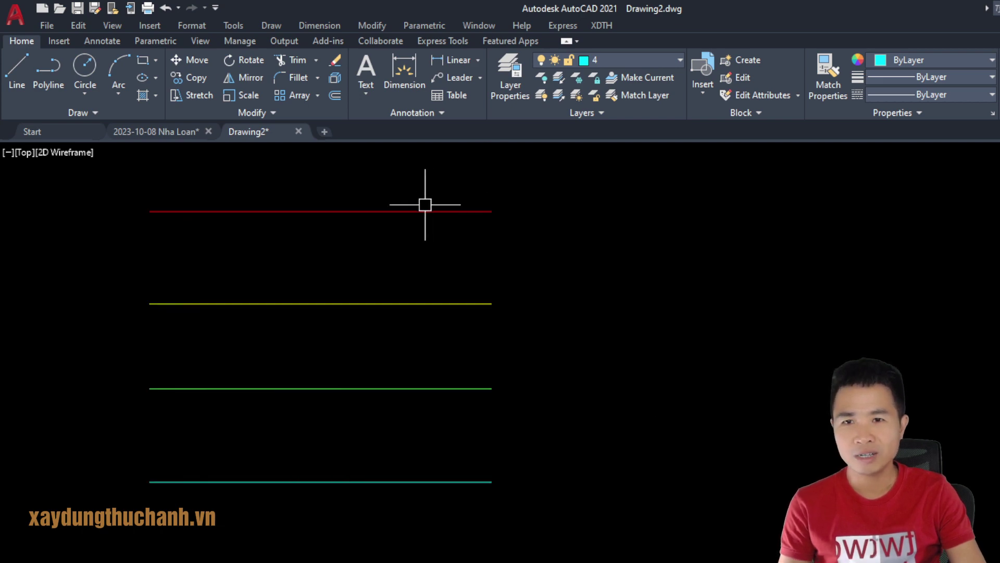
key("alt+Tab")
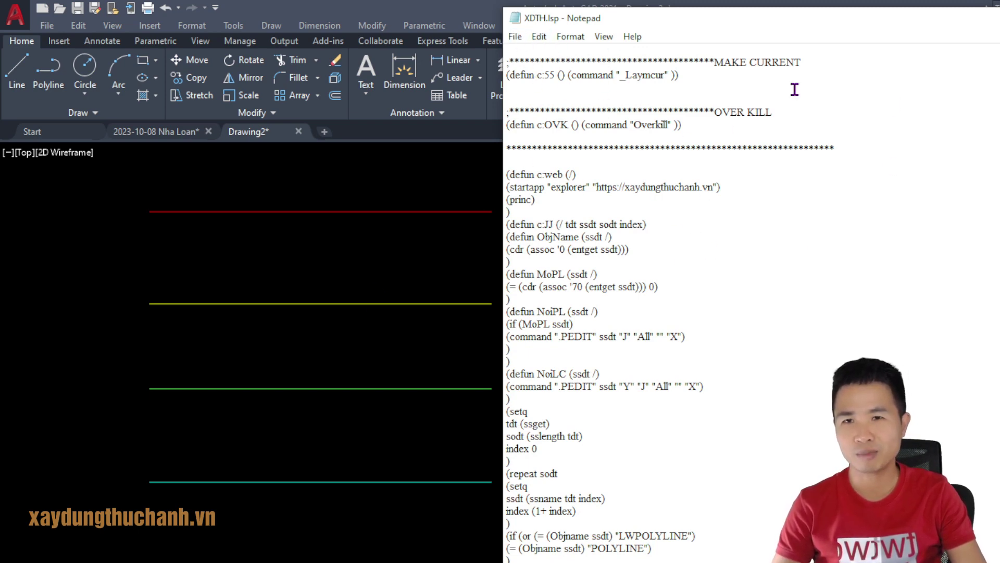
left_click(515, 36)
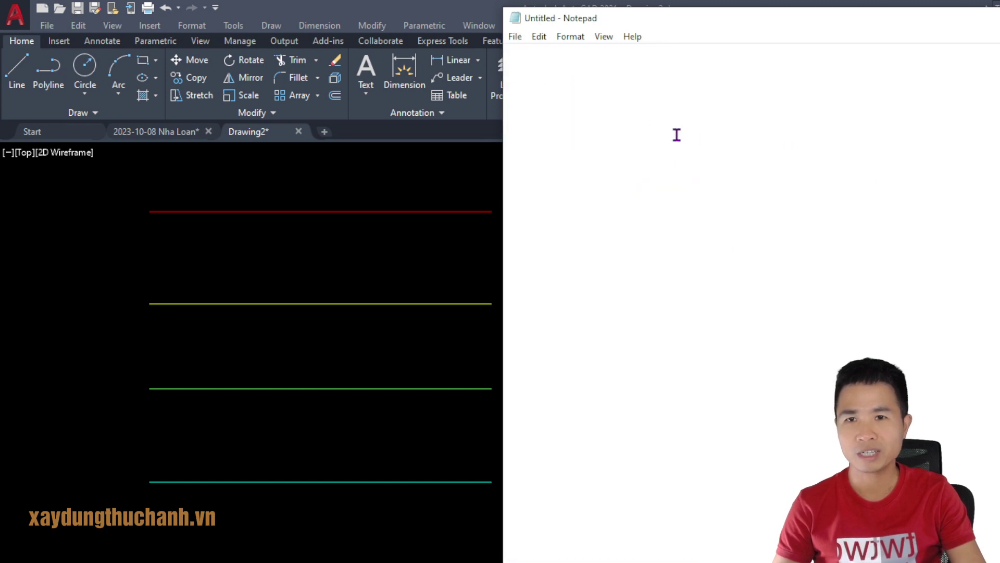
key("alt+Tab")
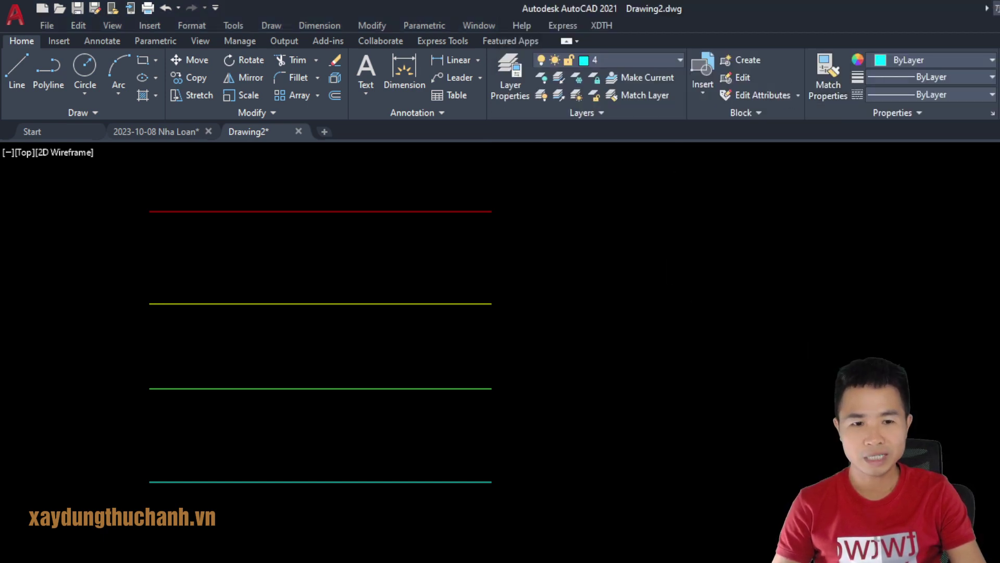
key("alt+Tab")
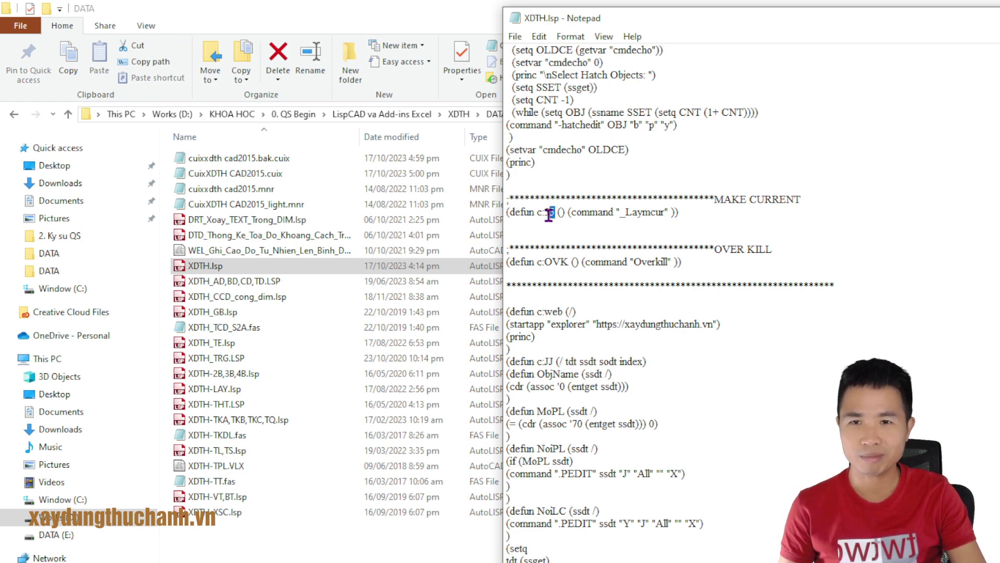
- Highlight the _Laymcur call and the full 55 definition line in XDTH.lsp
left_click(564, 231)
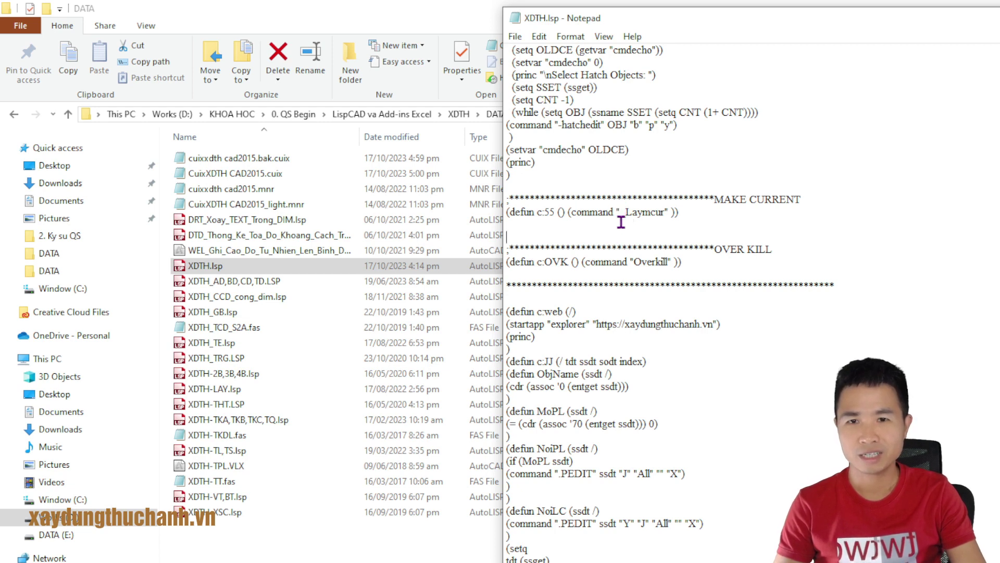
left_click_drag(665, 211, 630, 214)
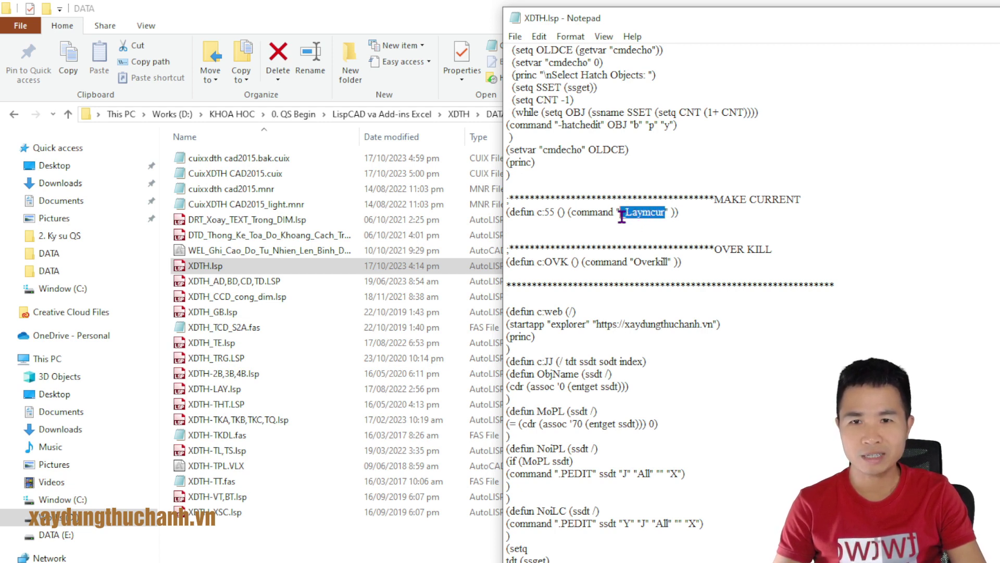
left_click(710, 226)
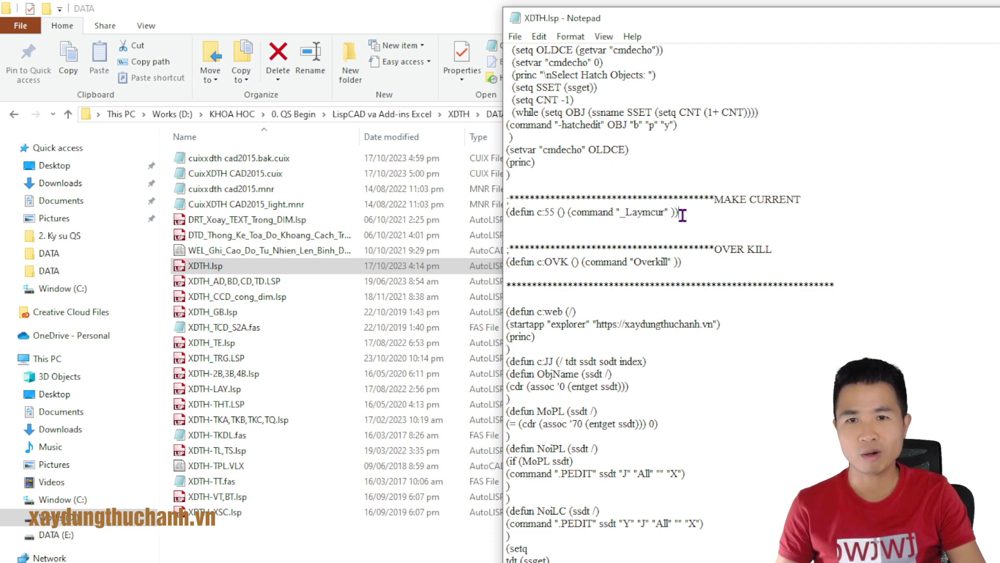
left_click_drag(683, 215, 495, 226)
left_click(717, 227)
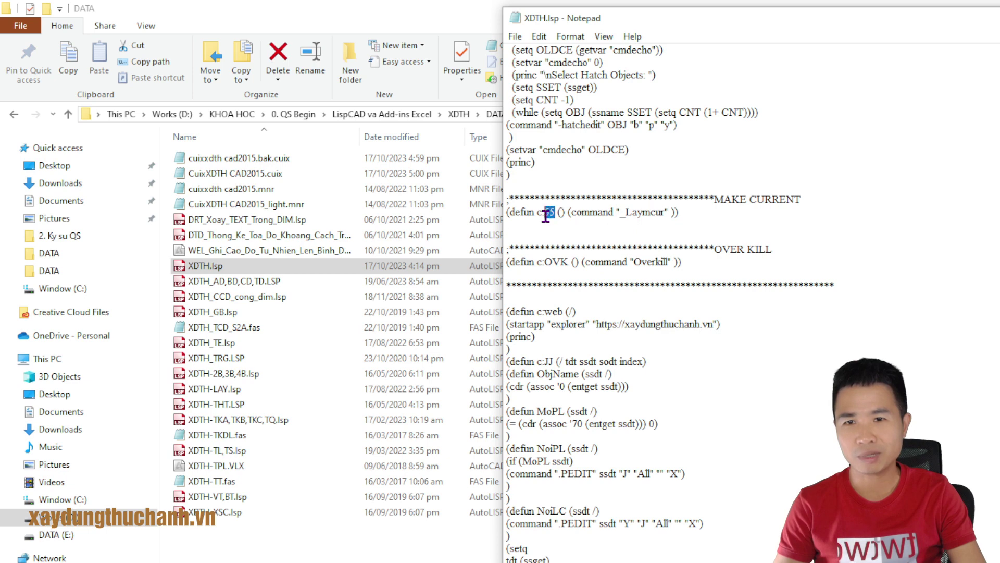
left_click(671, 223)
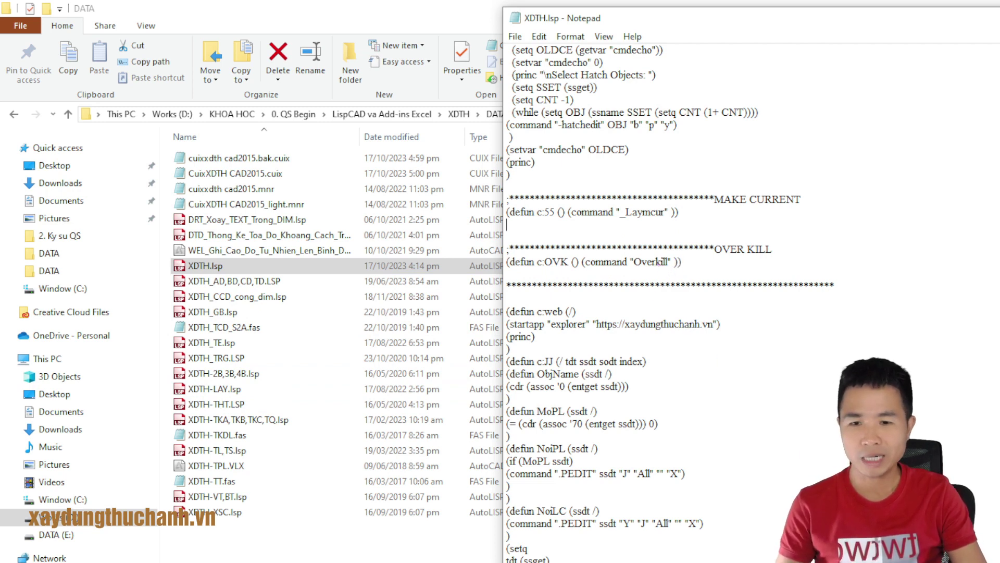
- Draw a short line on top of the green line to create an overlap
type("l")
key("space")
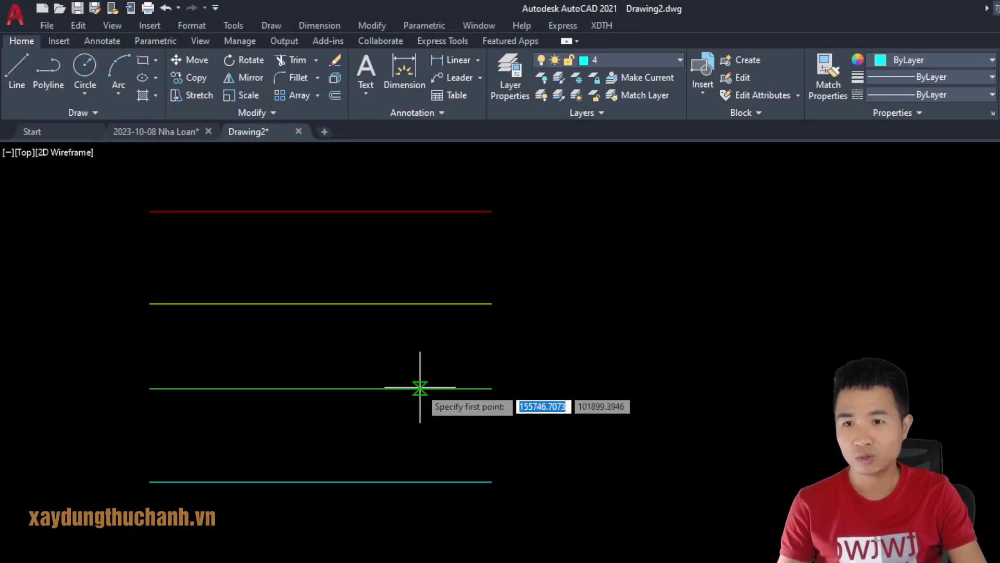
left_click(420, 388)
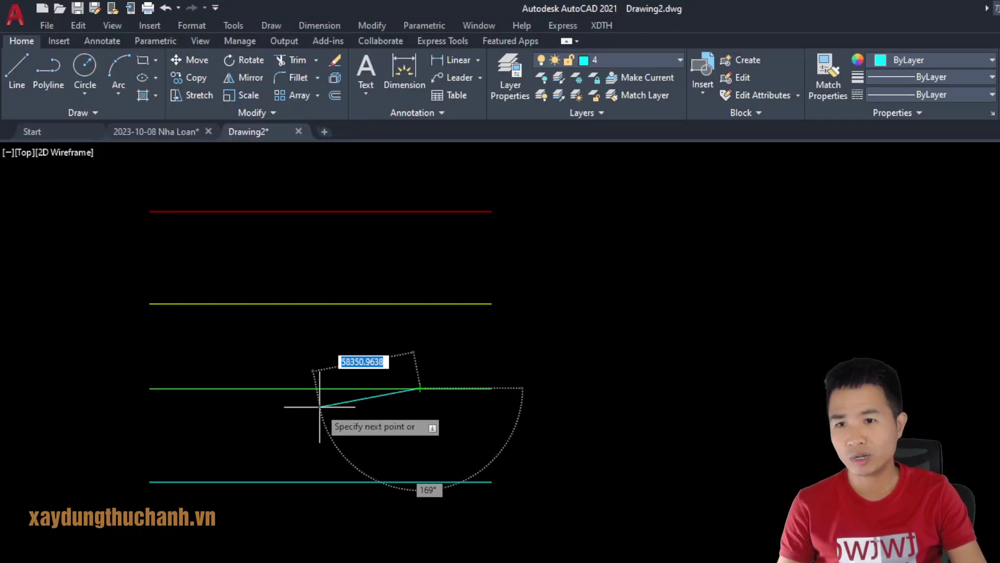
left_click(290, 388)
key("space")
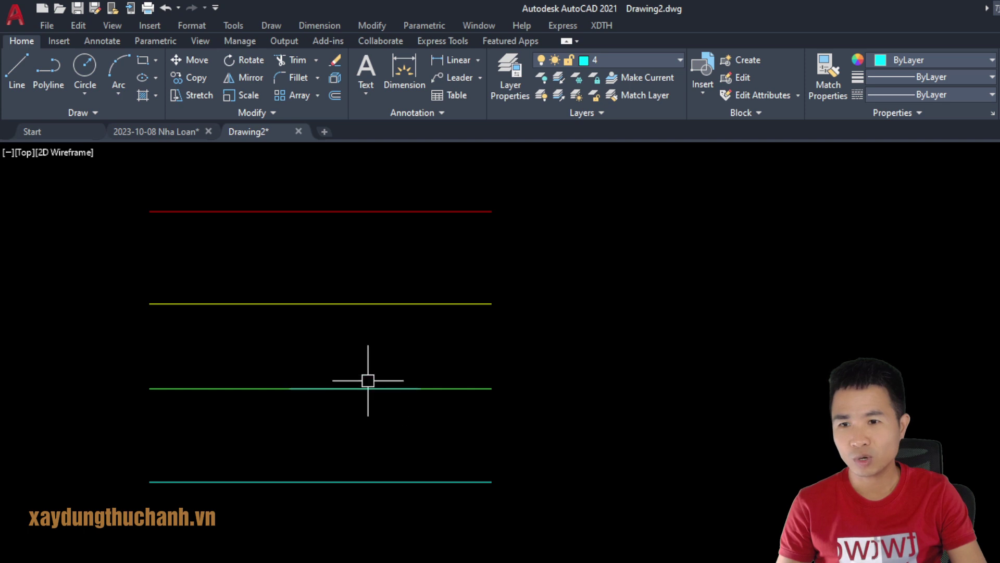
left_click_drag(477, 373, 428, 402)
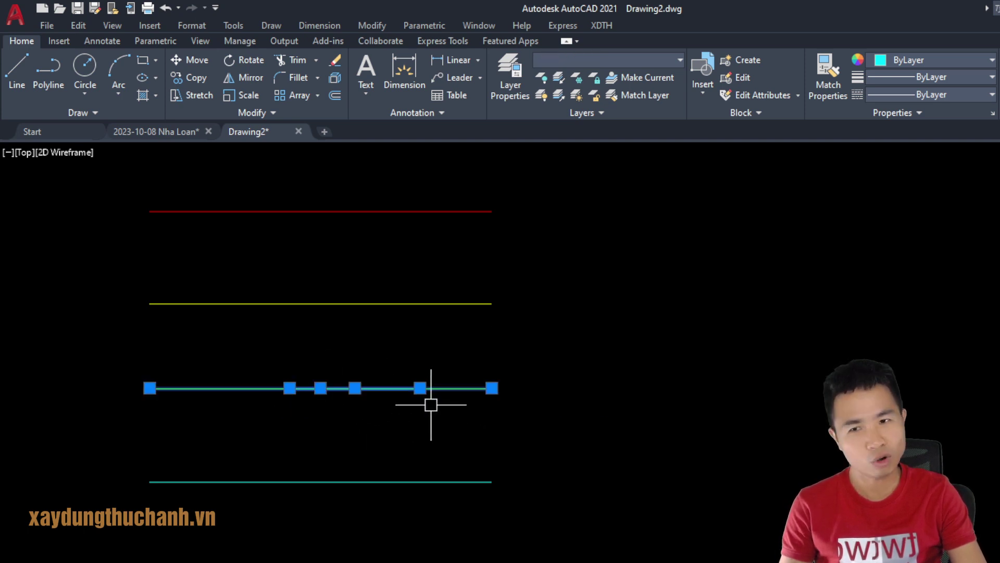
key("Escape")
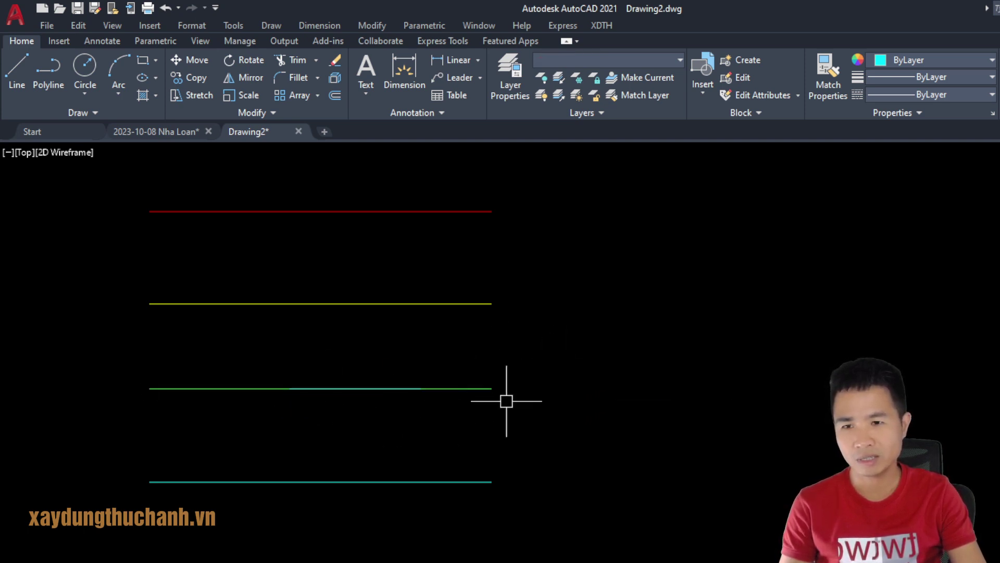
- Run OVERKILL on the window-selected green lines and check the overlap is deleted
type("O")
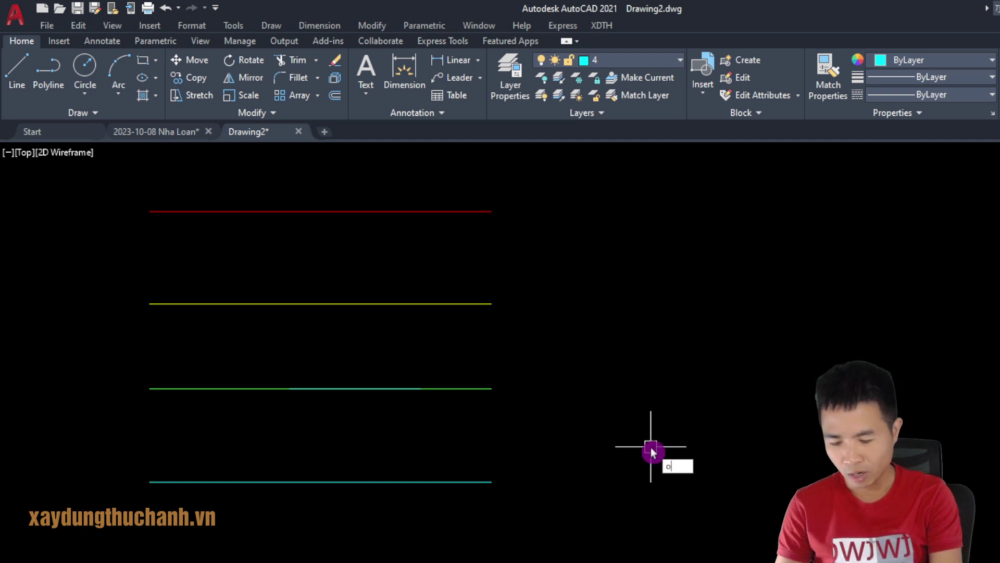
type("VERK")
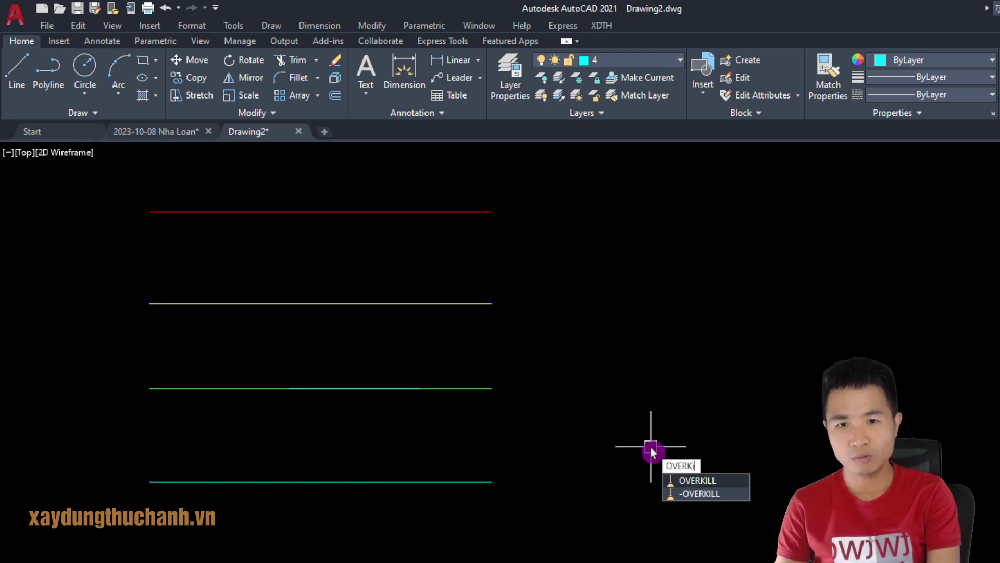
type("ILL")
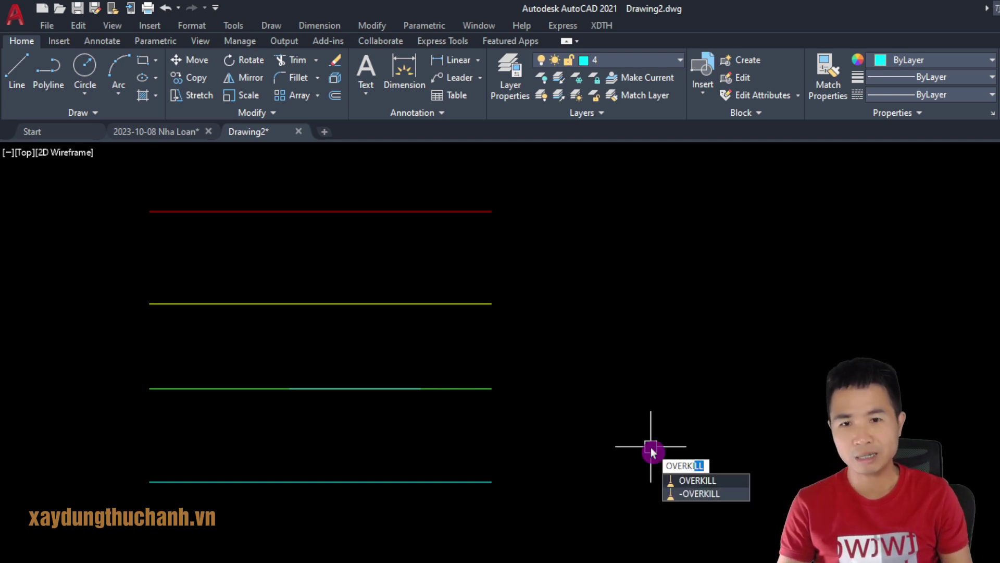
key("Return")
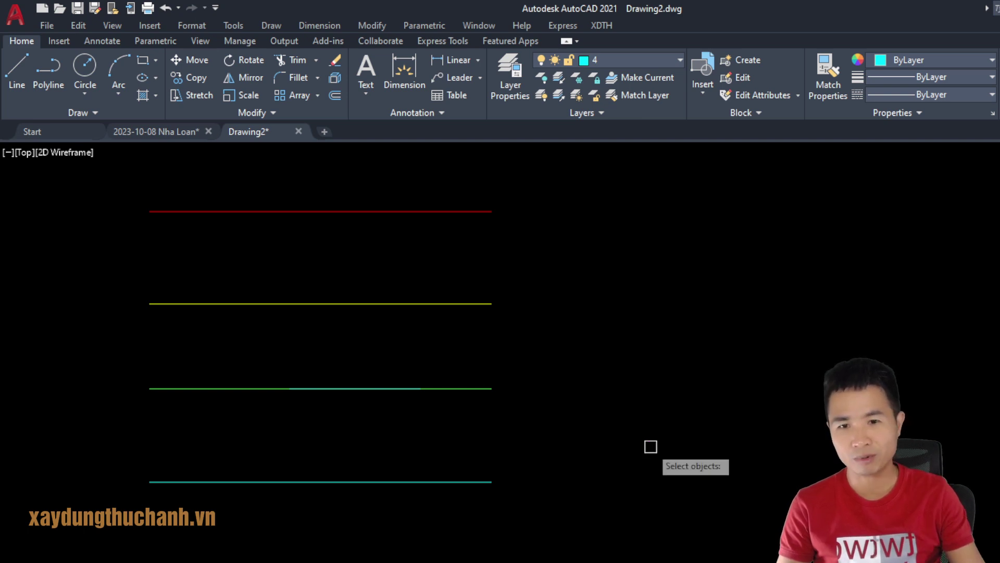
left_click(574, 350)
left_click(291, 428)
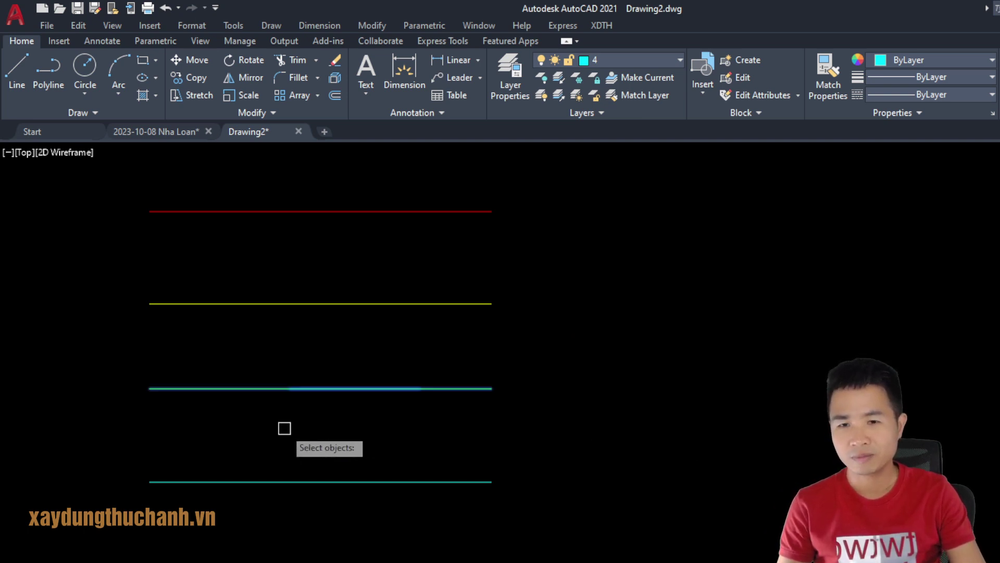
key("Return")
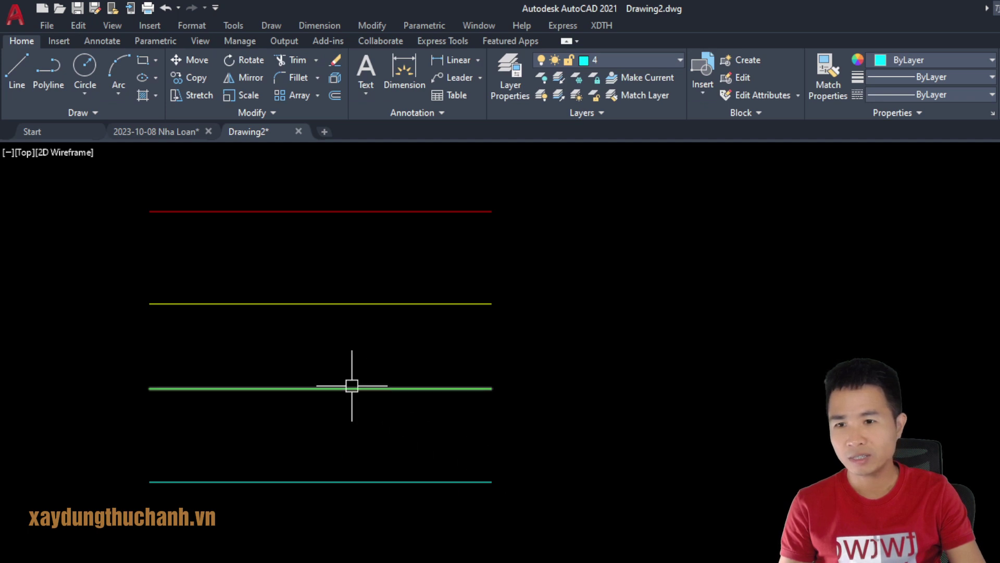
left_click(233, 346)
left_click(463, 425)
left_click(205, 344)
left_click(440, 404)
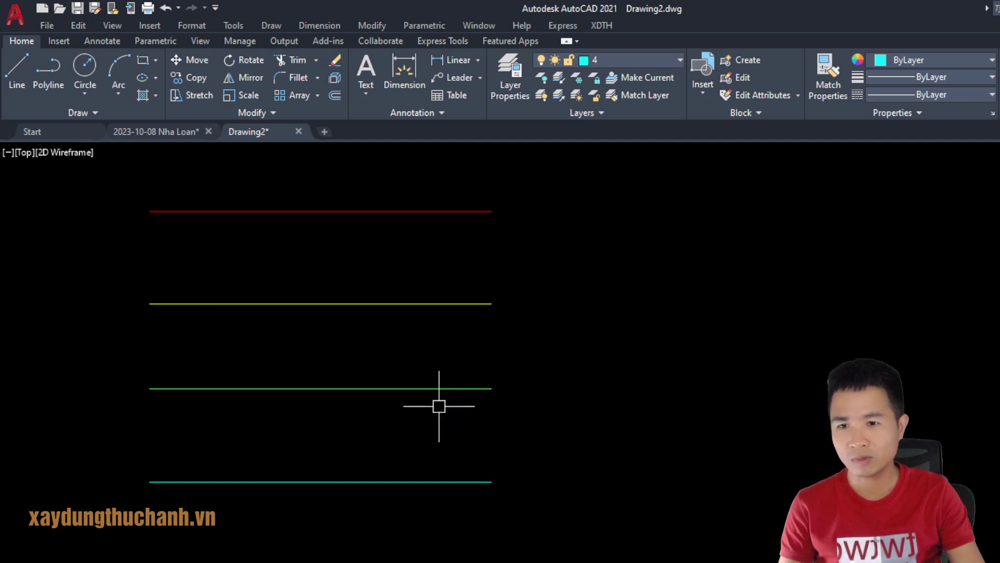
key("F2")
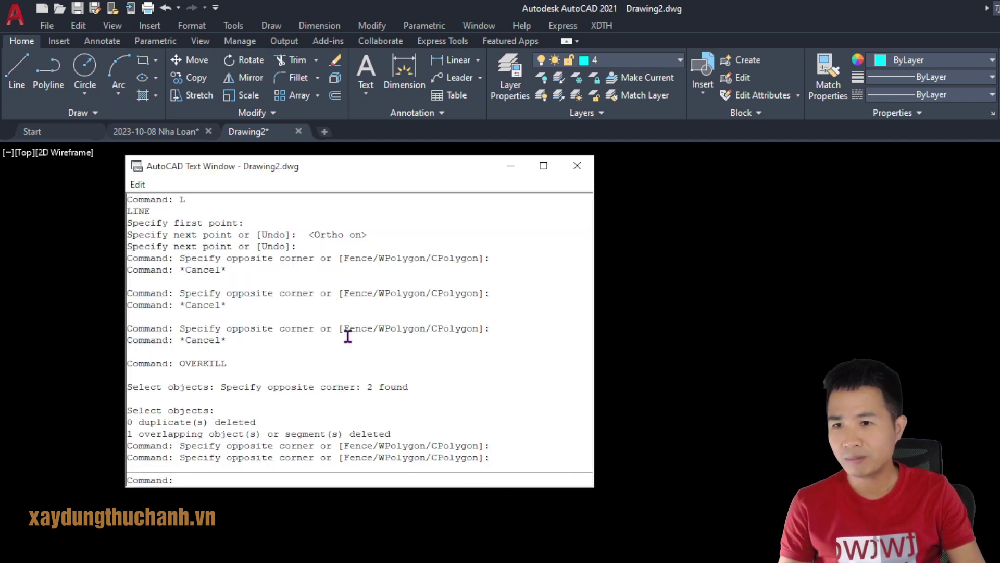
- Highlight OVERKILL in the command history, close it, and return to XDTH.lsp in Notepad
double_click(174, 364)
left_click(249, 362)
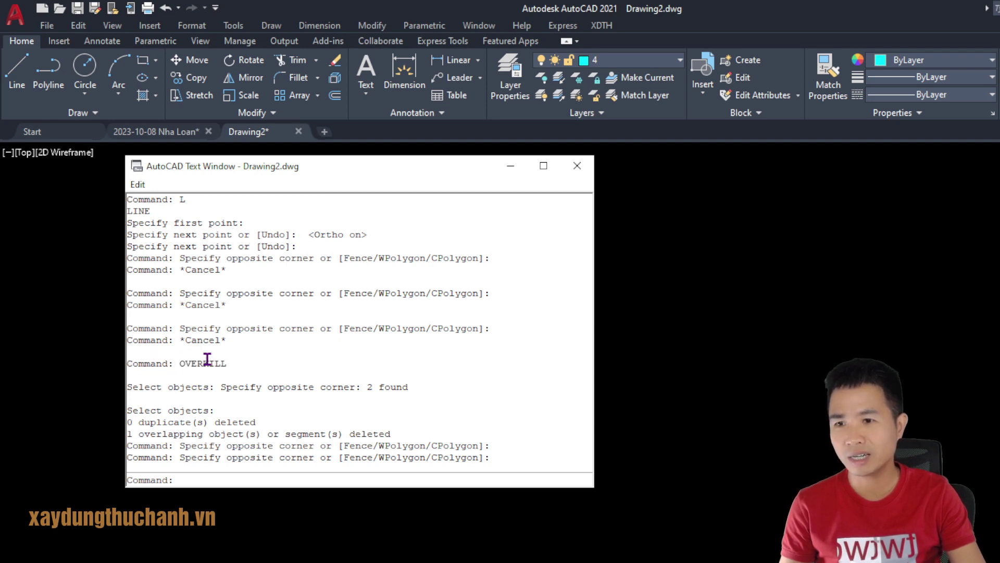
left_click_drag(221, 363, 180, 363)
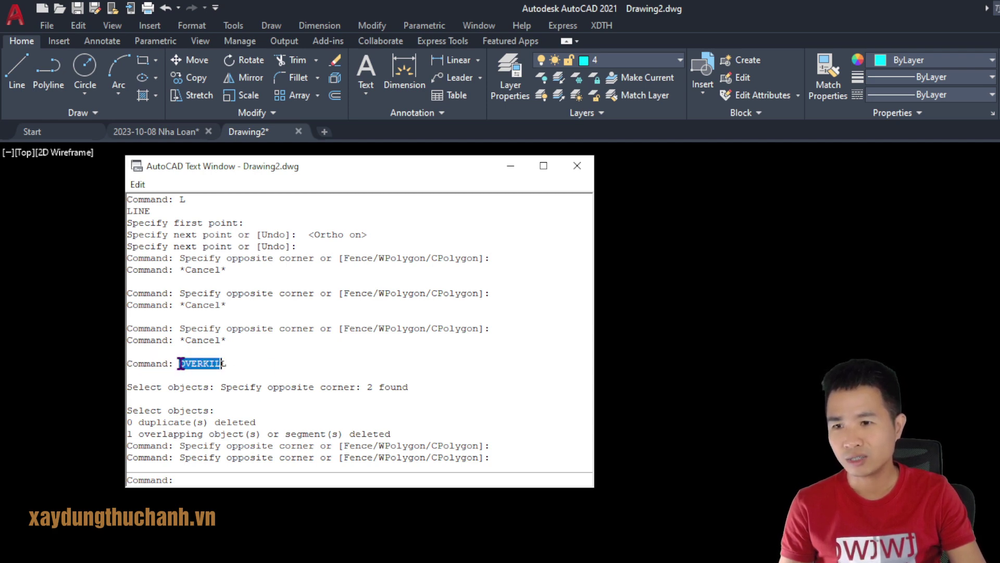
key("F2")
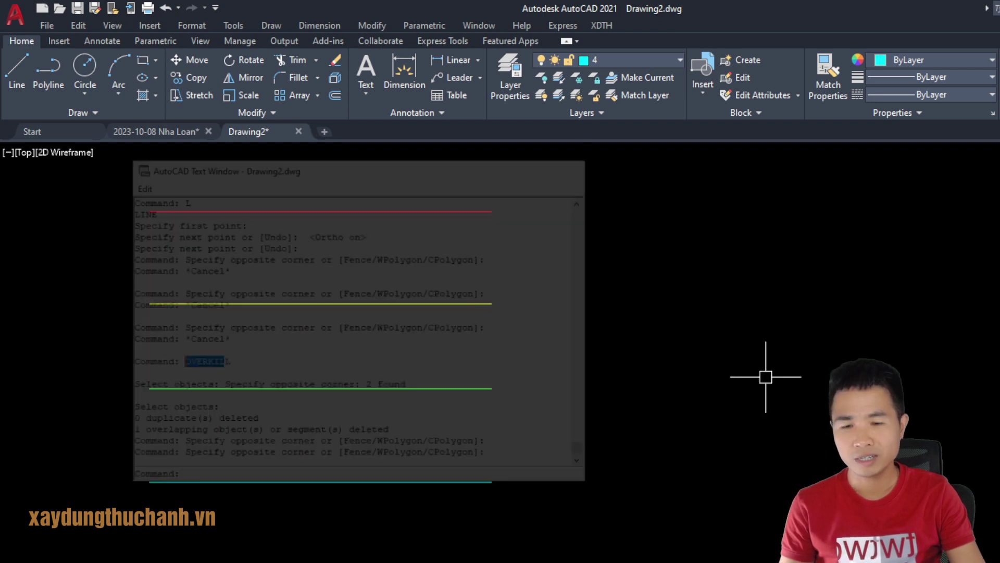
key("alt+Tab")
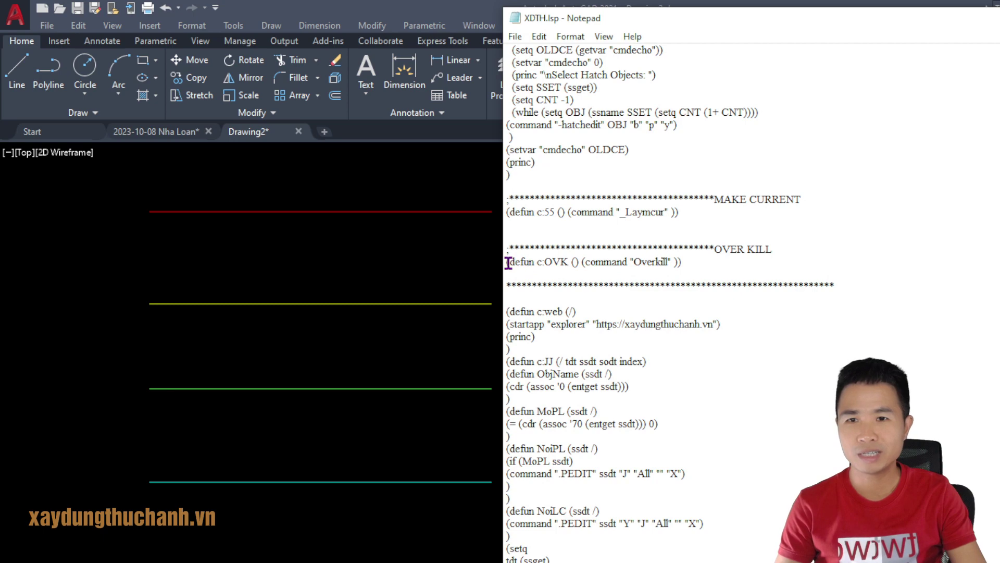
- Highlight the OVK and 55 definition lines and the Overkill command call
left_click_drag(508, 262, 664, 262)
left_click(730, 263)
left_click_drag(695, 211, 506, 213)
left_click(547, 275)
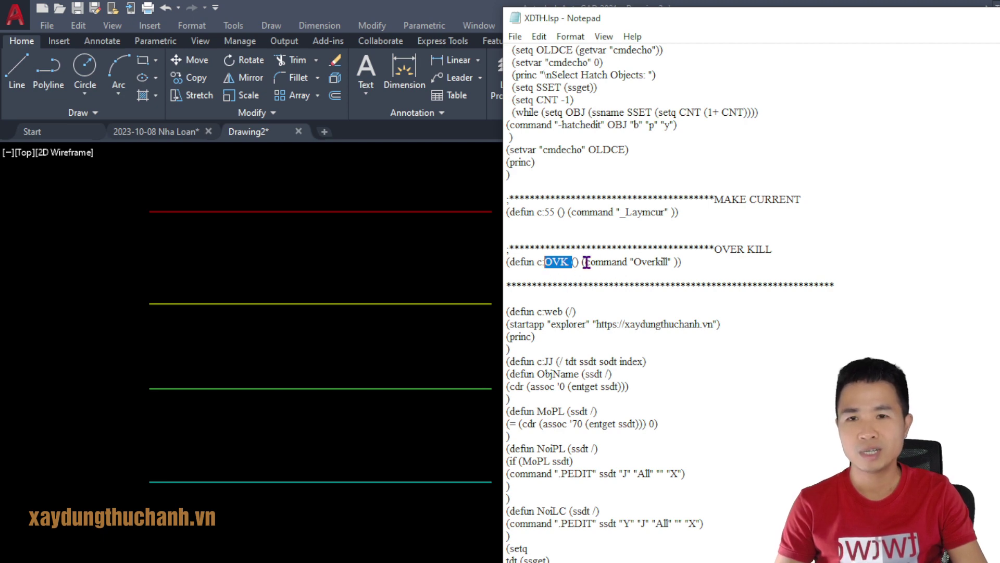
left_click_drag(582, 262, 668, 260)
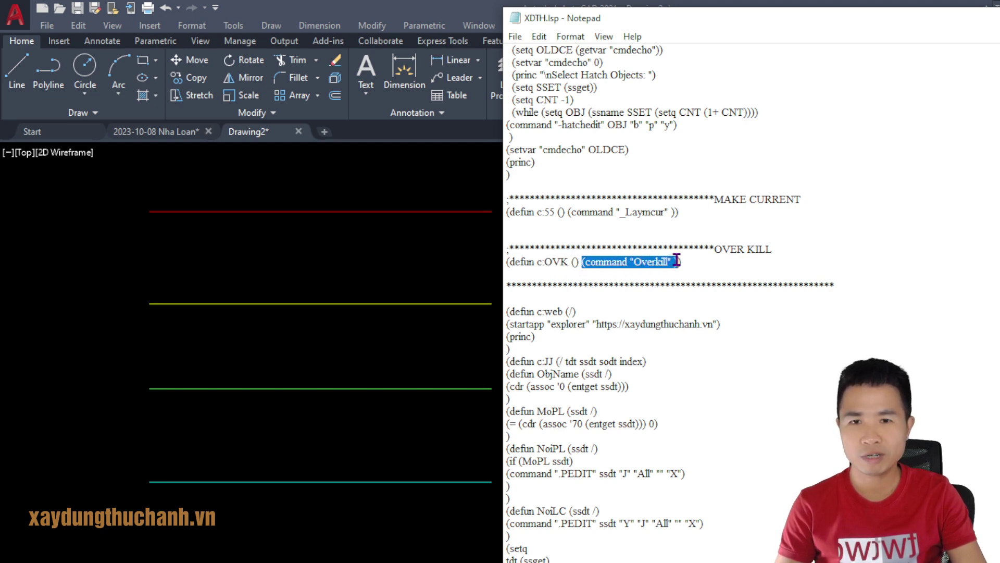
left_click(740, 270)
- Highlight the word Overkill, the 55 definition line again, and the OVK shortcut name
double_click(649, 260)
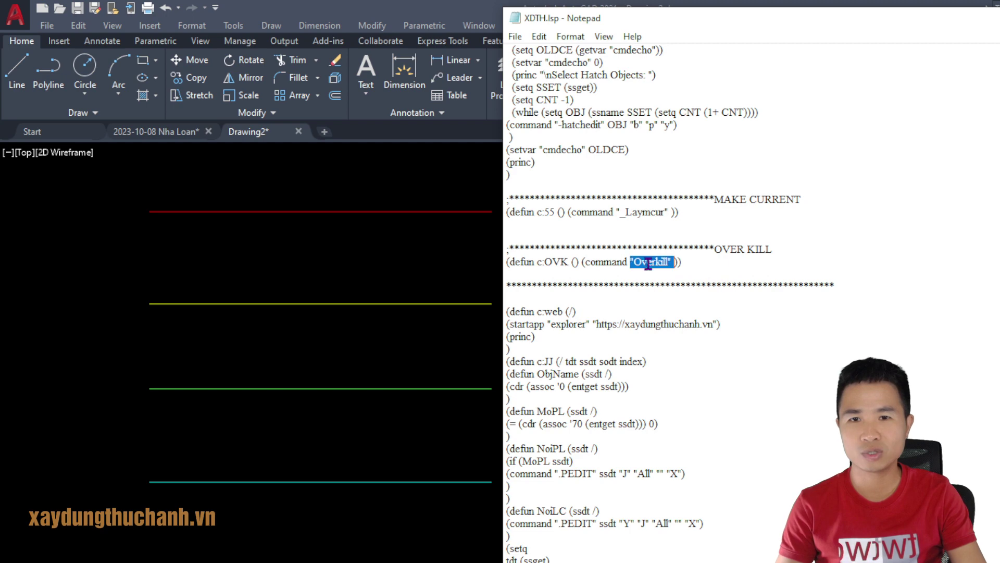
left_click(650, 261)
double_click(652, 262)
left_click(655, 262)
double_click(655, 262)
left_click(655, 262)
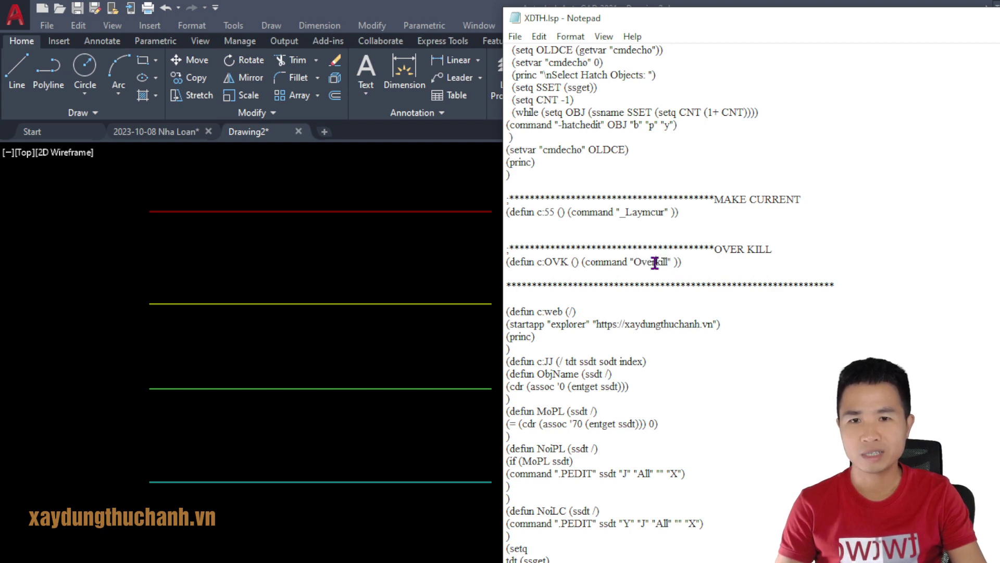
left_click_drag(717, 212, 501, 212)
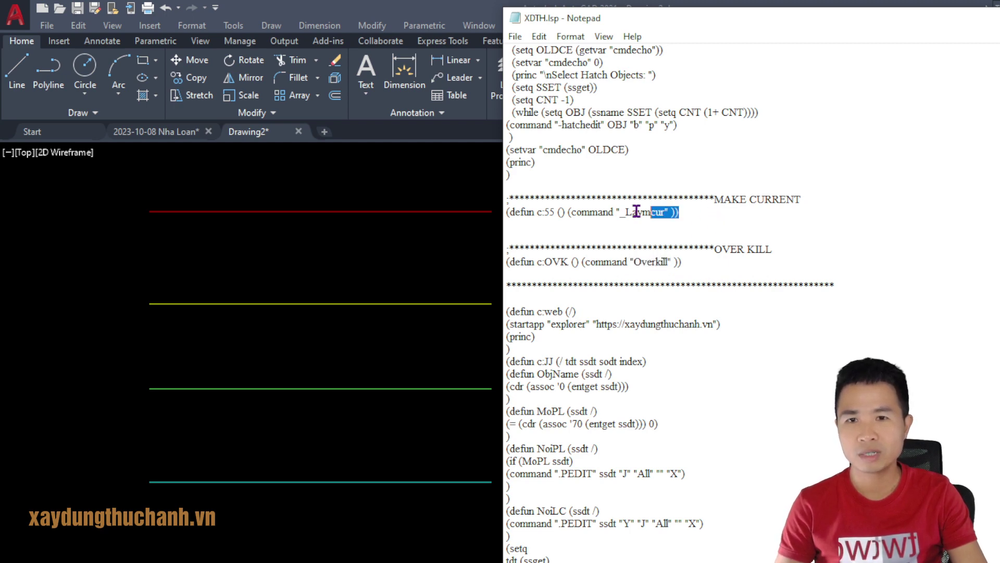
left_click(693, 259)
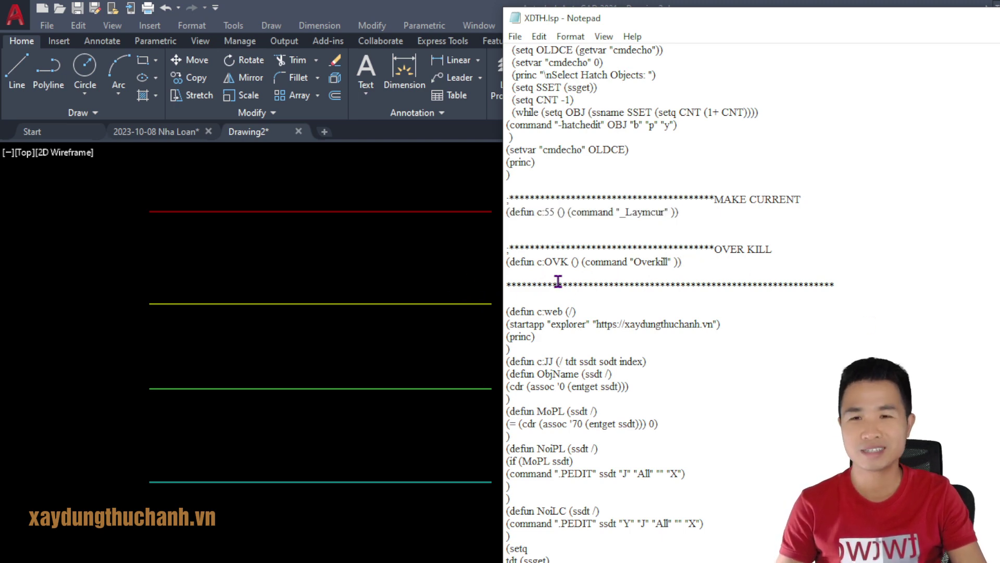
double_click(557, 262)
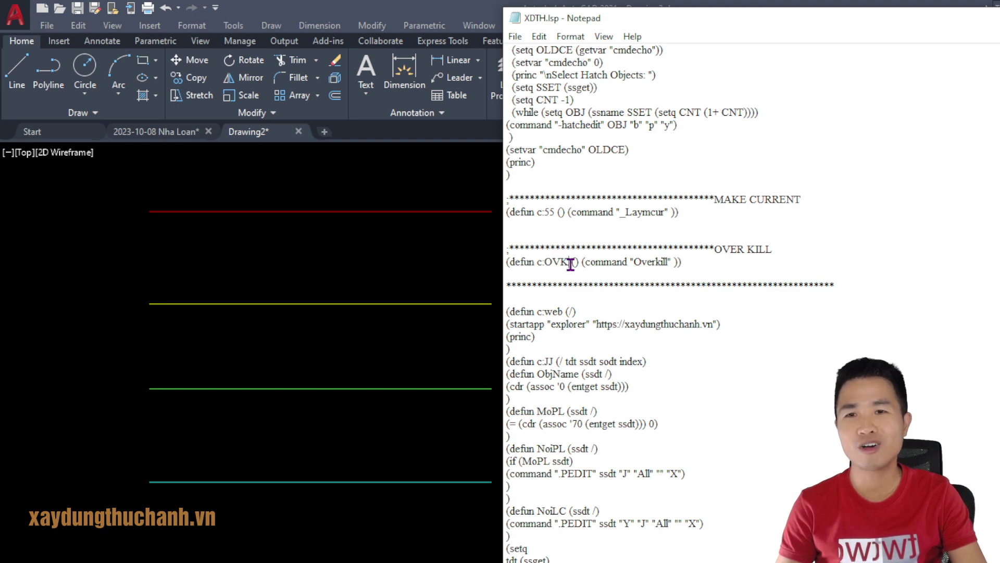
left_click_drag(571, 262, 549, 265)
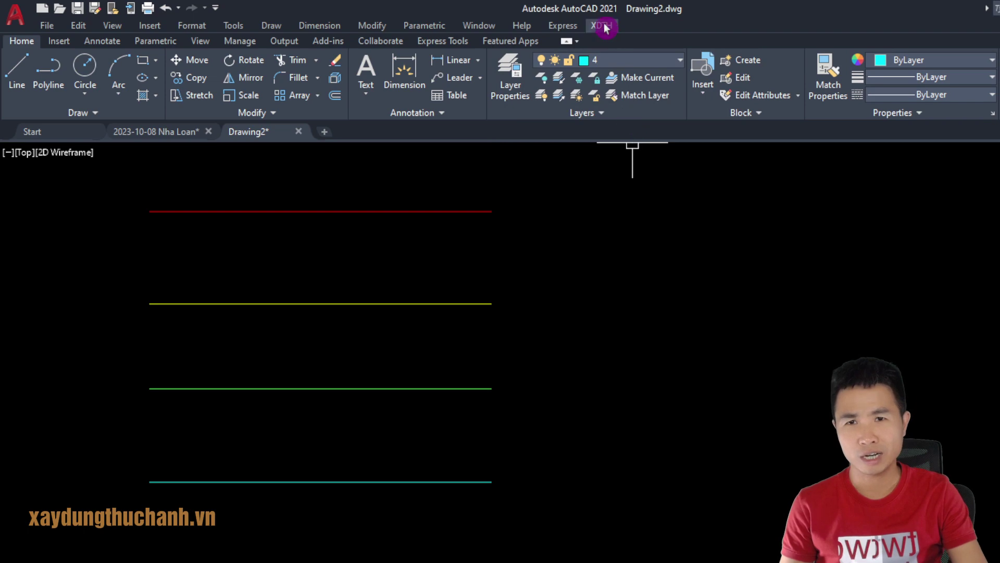
- Open the XDTH menu again to list the OVK and 55 shortcuts
left_click(602, 26)
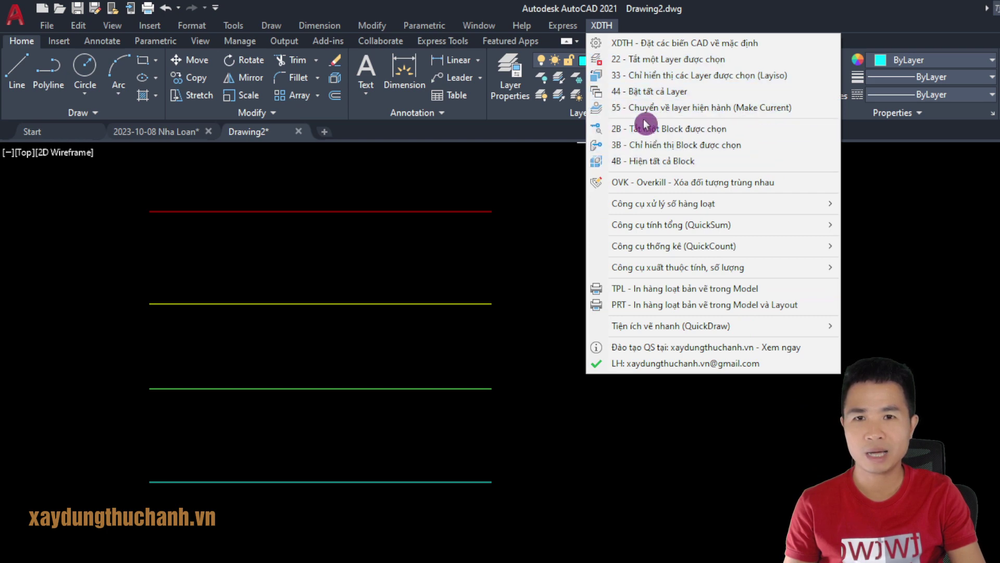
- Run the 55 shortcut, set layer 5 current from the bottom line, then make yellow layer 2 current
left_click(824, 114)
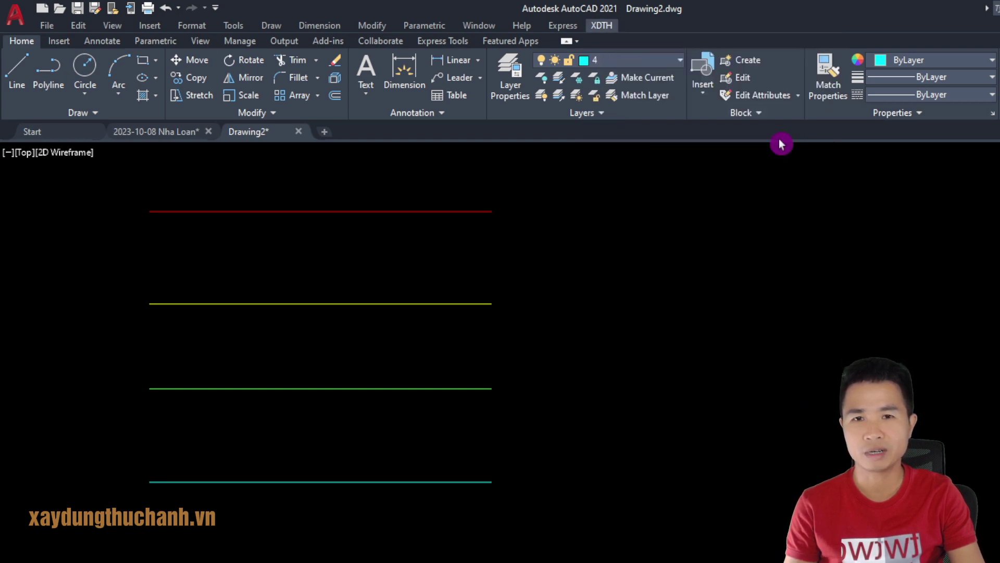
left_click(452, 556)
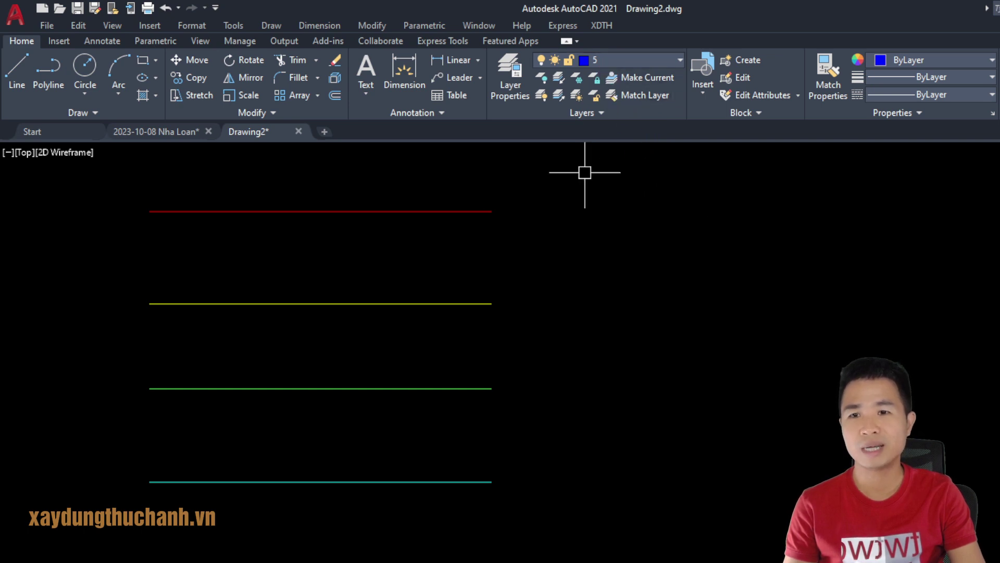
left_click(482, 303)
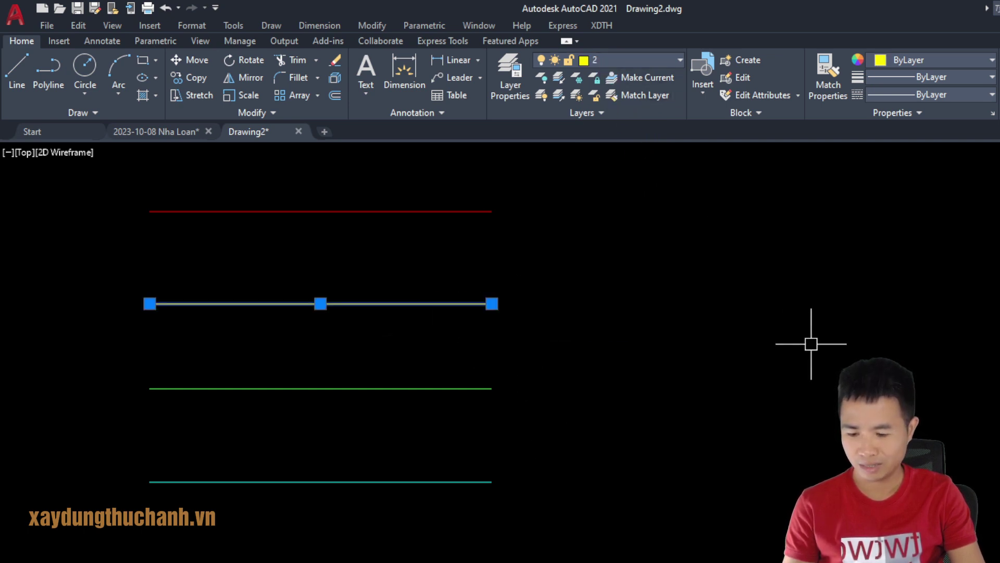